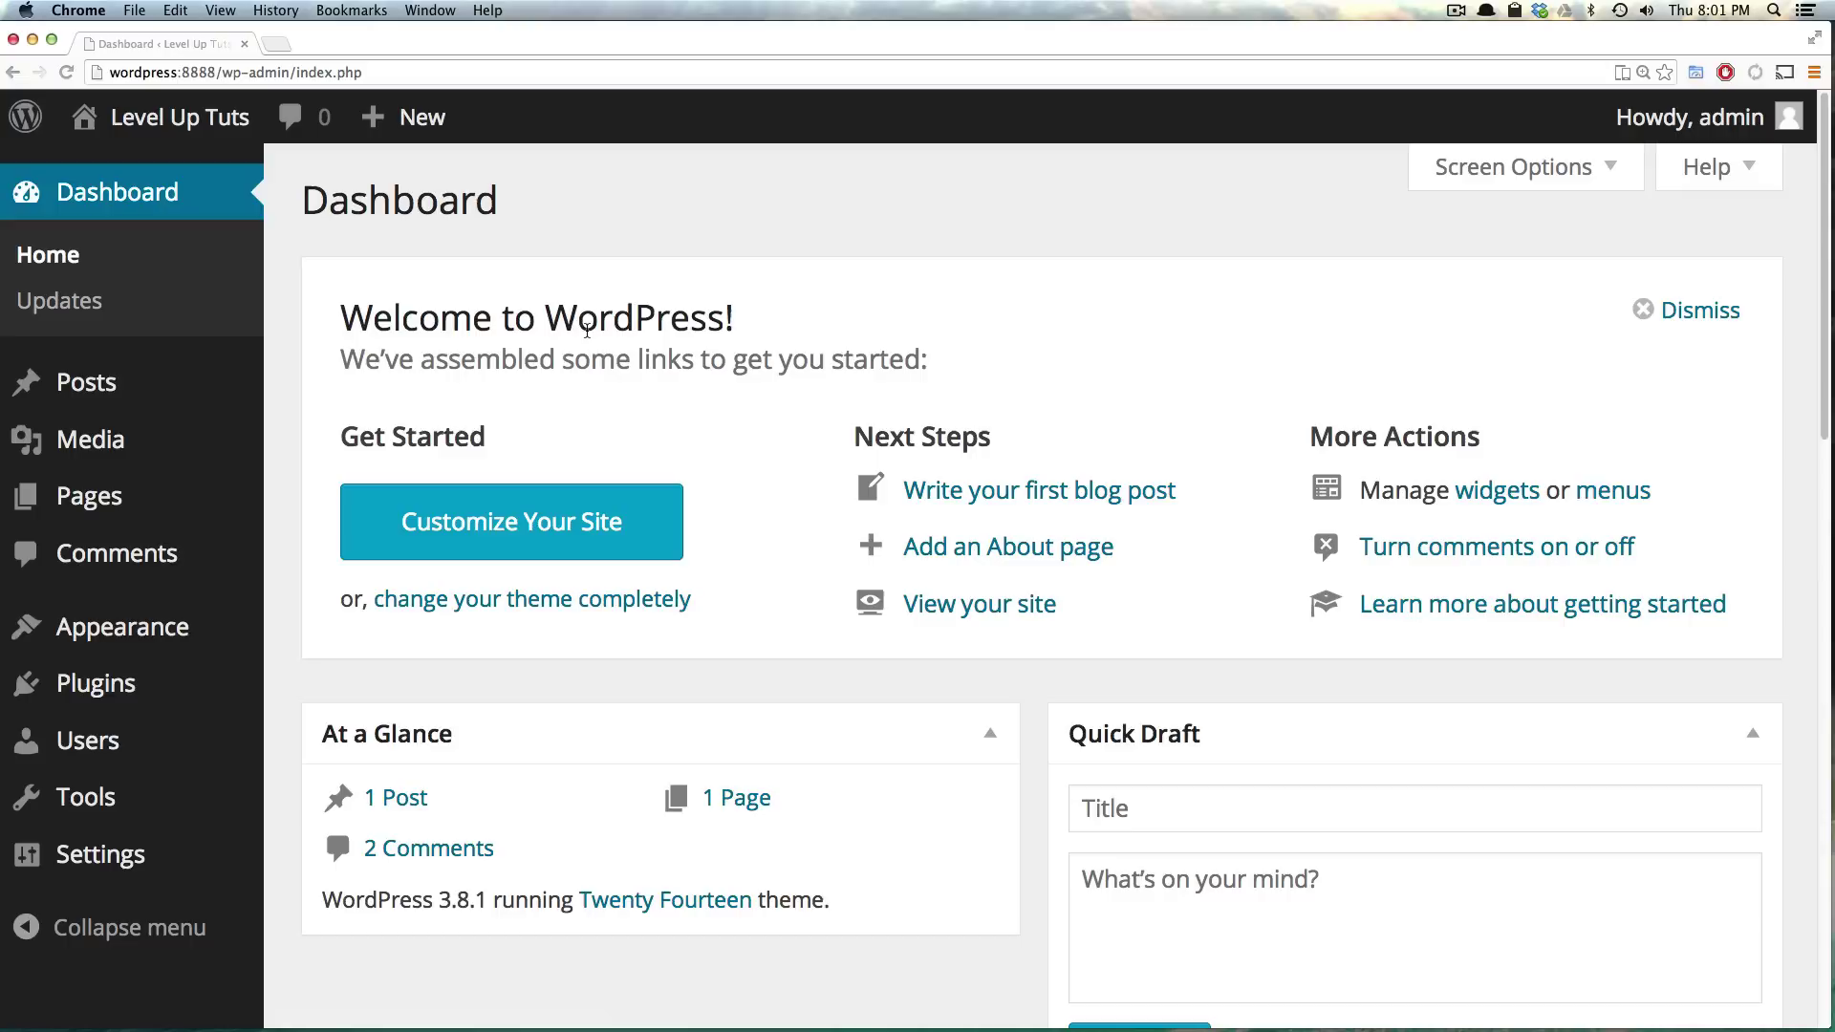
Highlight 'WordPress' and 'Steps' in the welcome panel, then clear the selection
drag(564, 330, 708, 330)
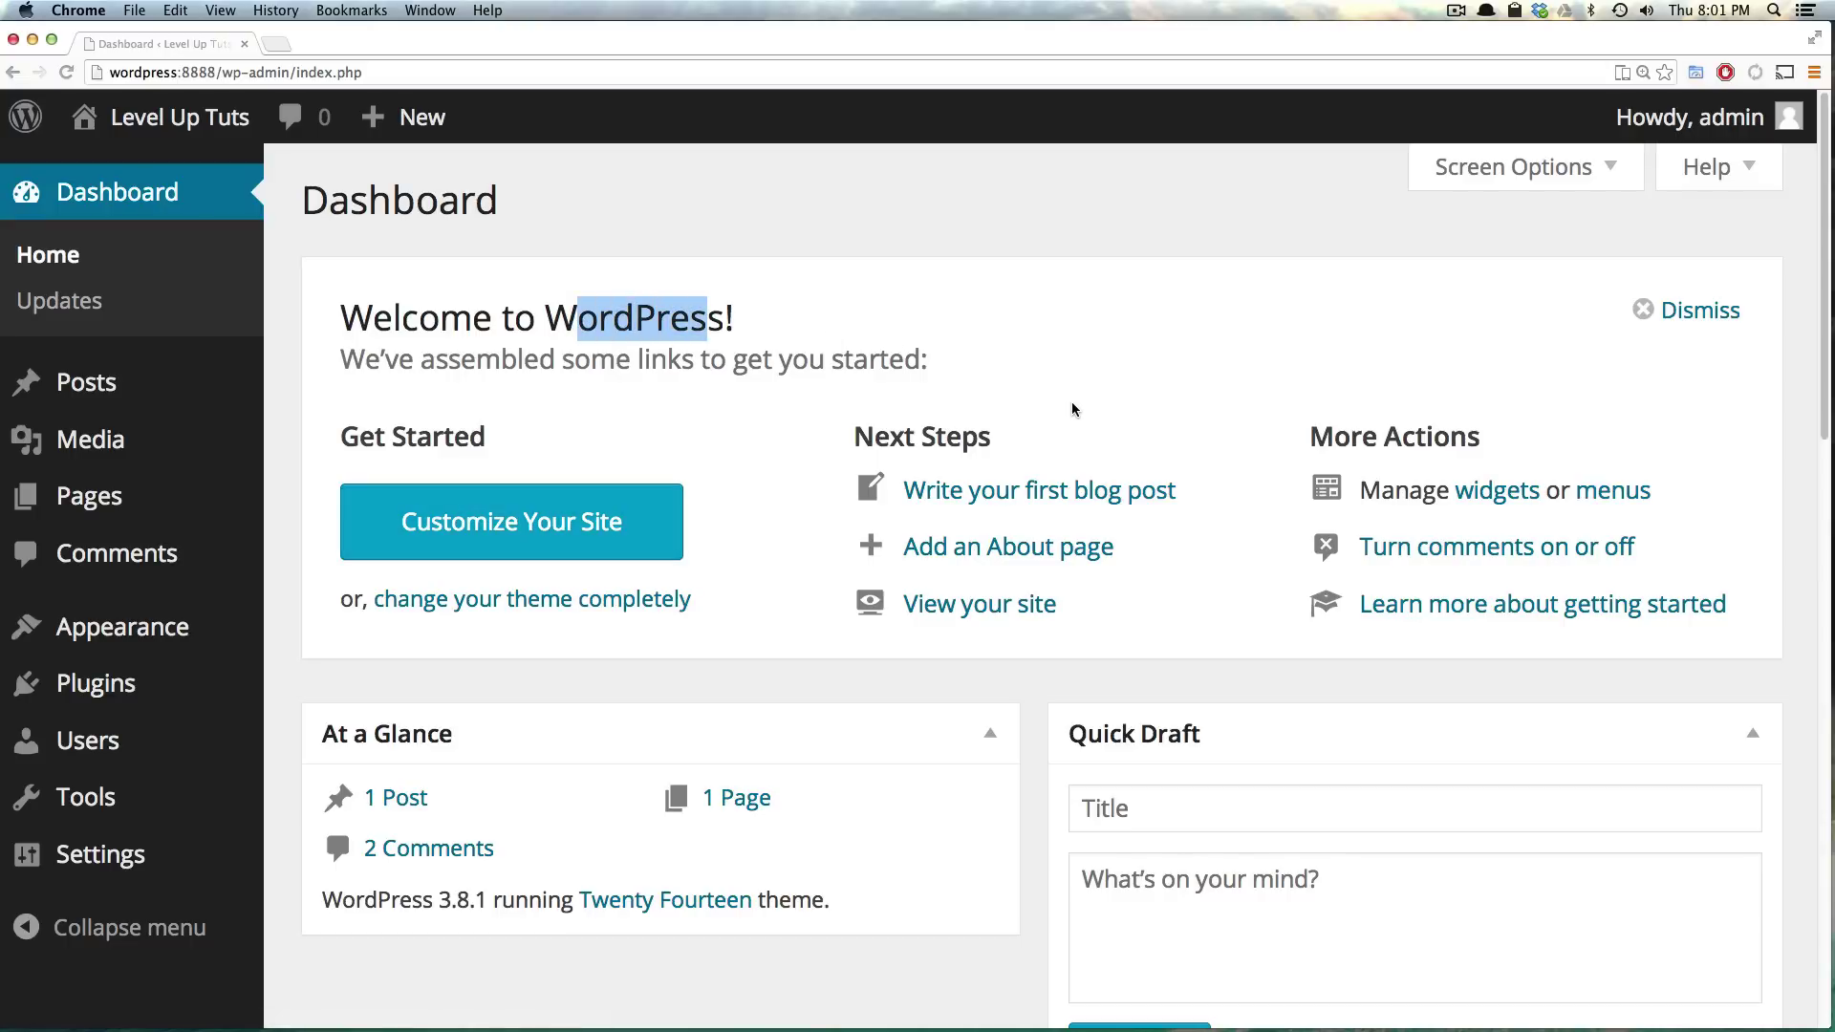
double_click(931, 447)
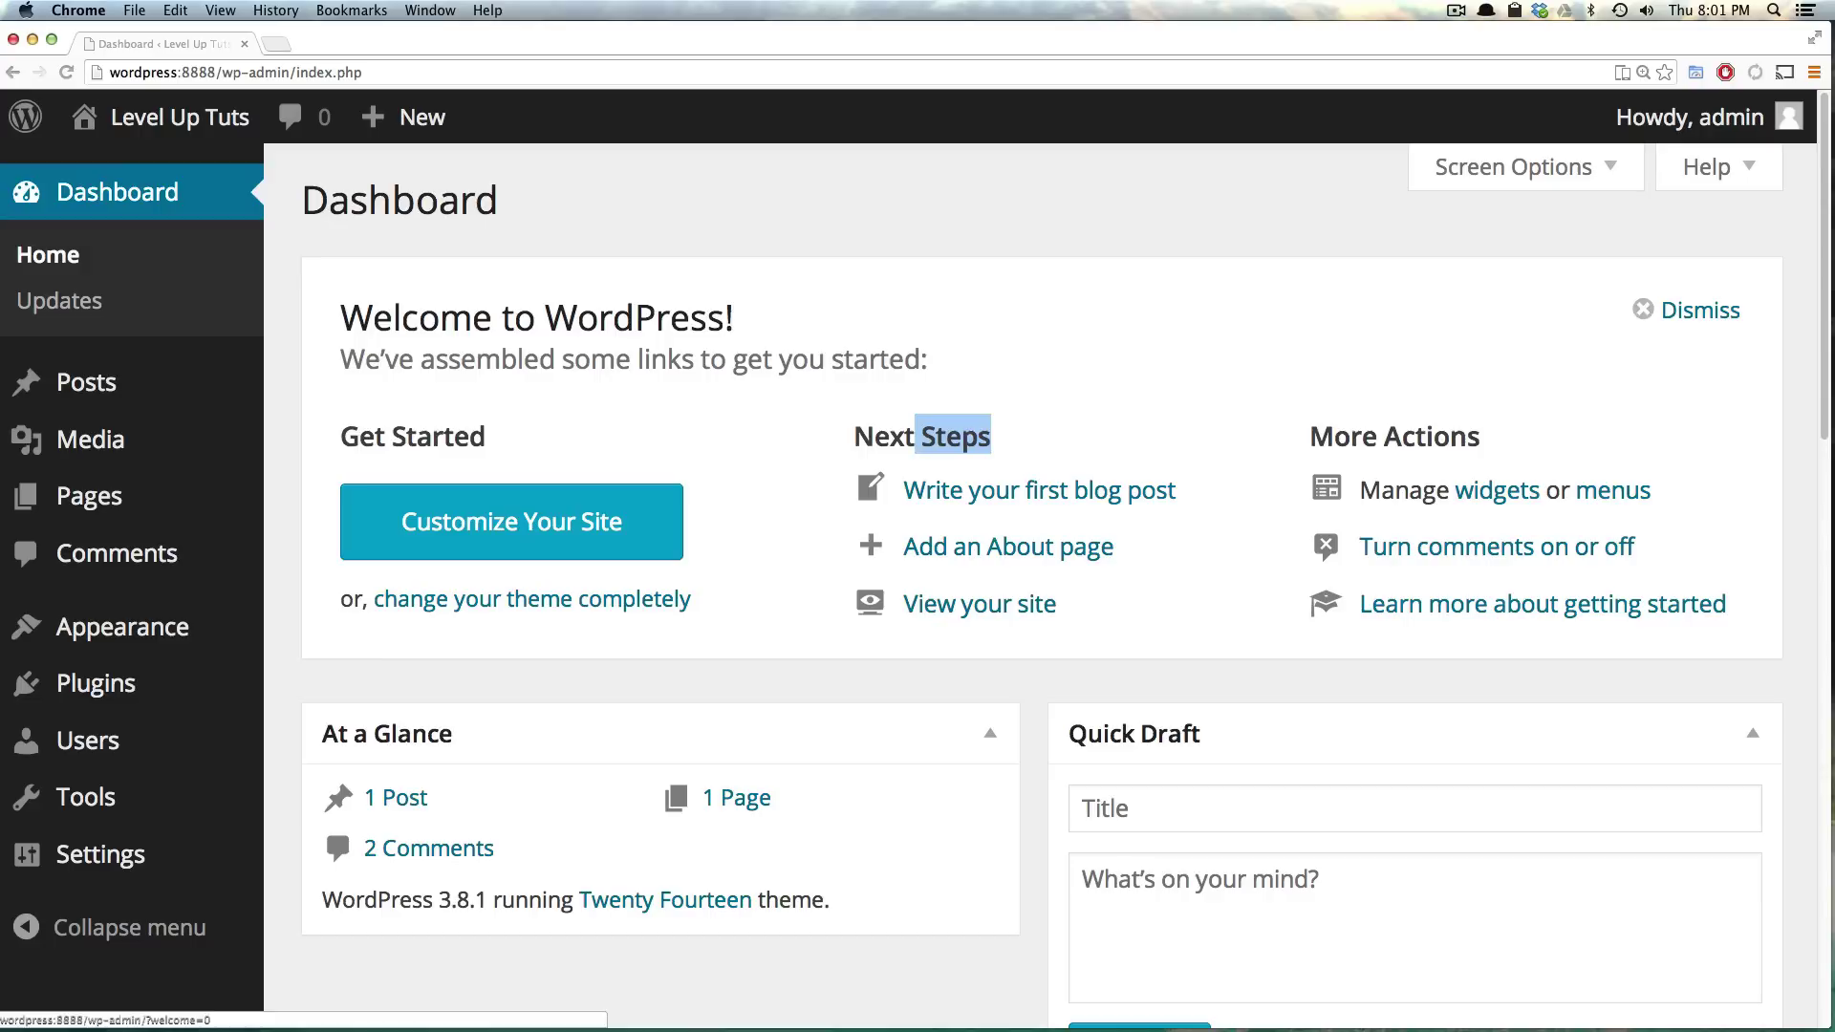
click(1188, 322)
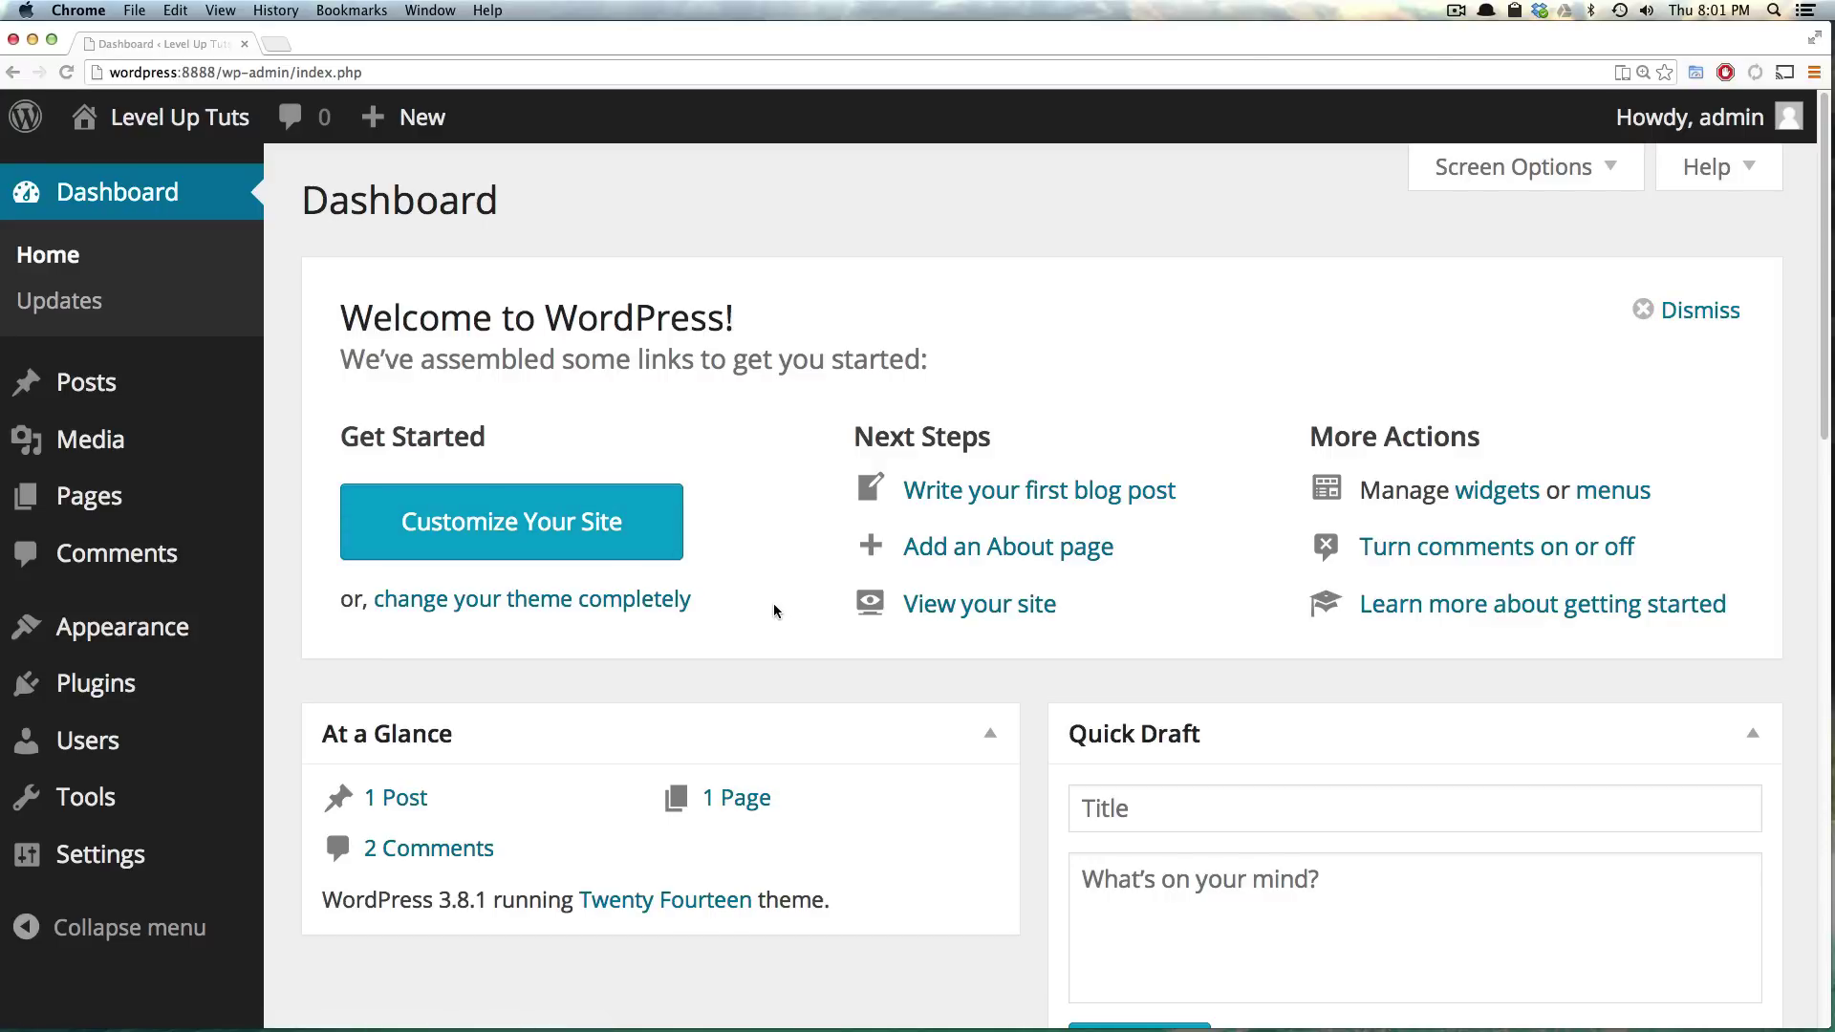
Drag the Activity widget in the right column so it sits above WordPress News
scroll(780, 610, down, 2)
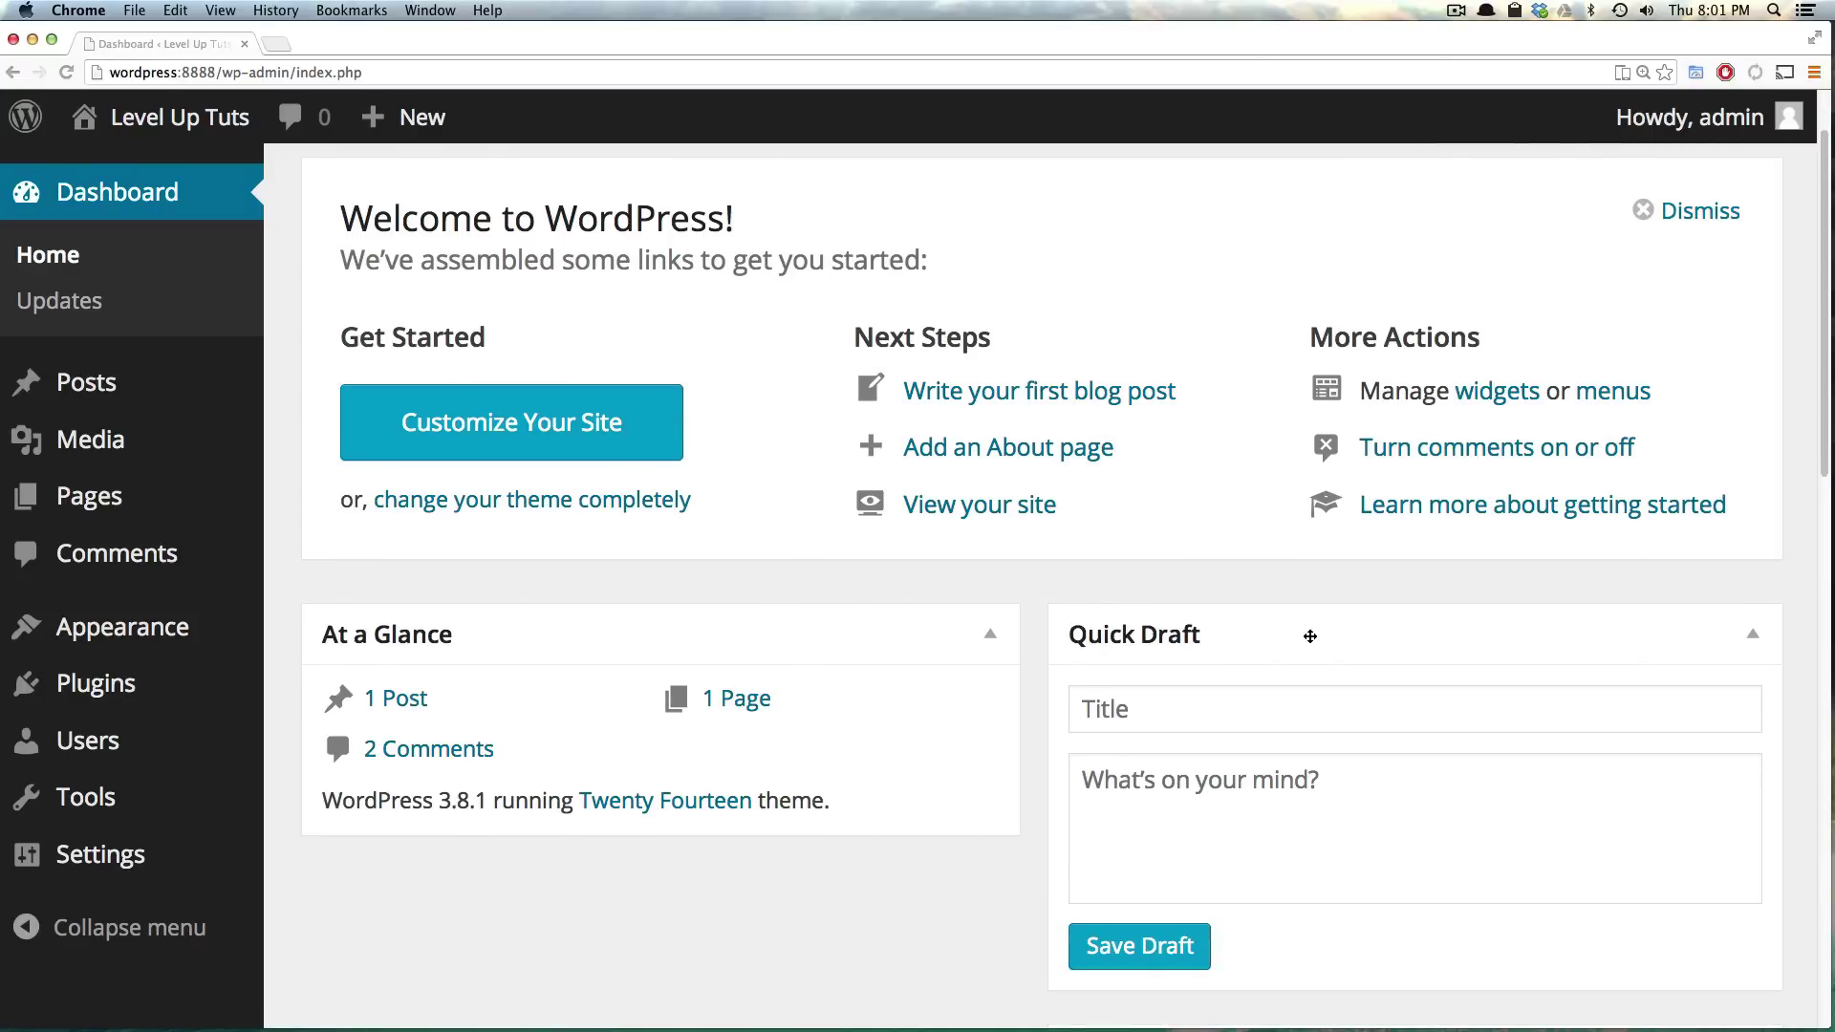
scroll(803, 632, down, 5)
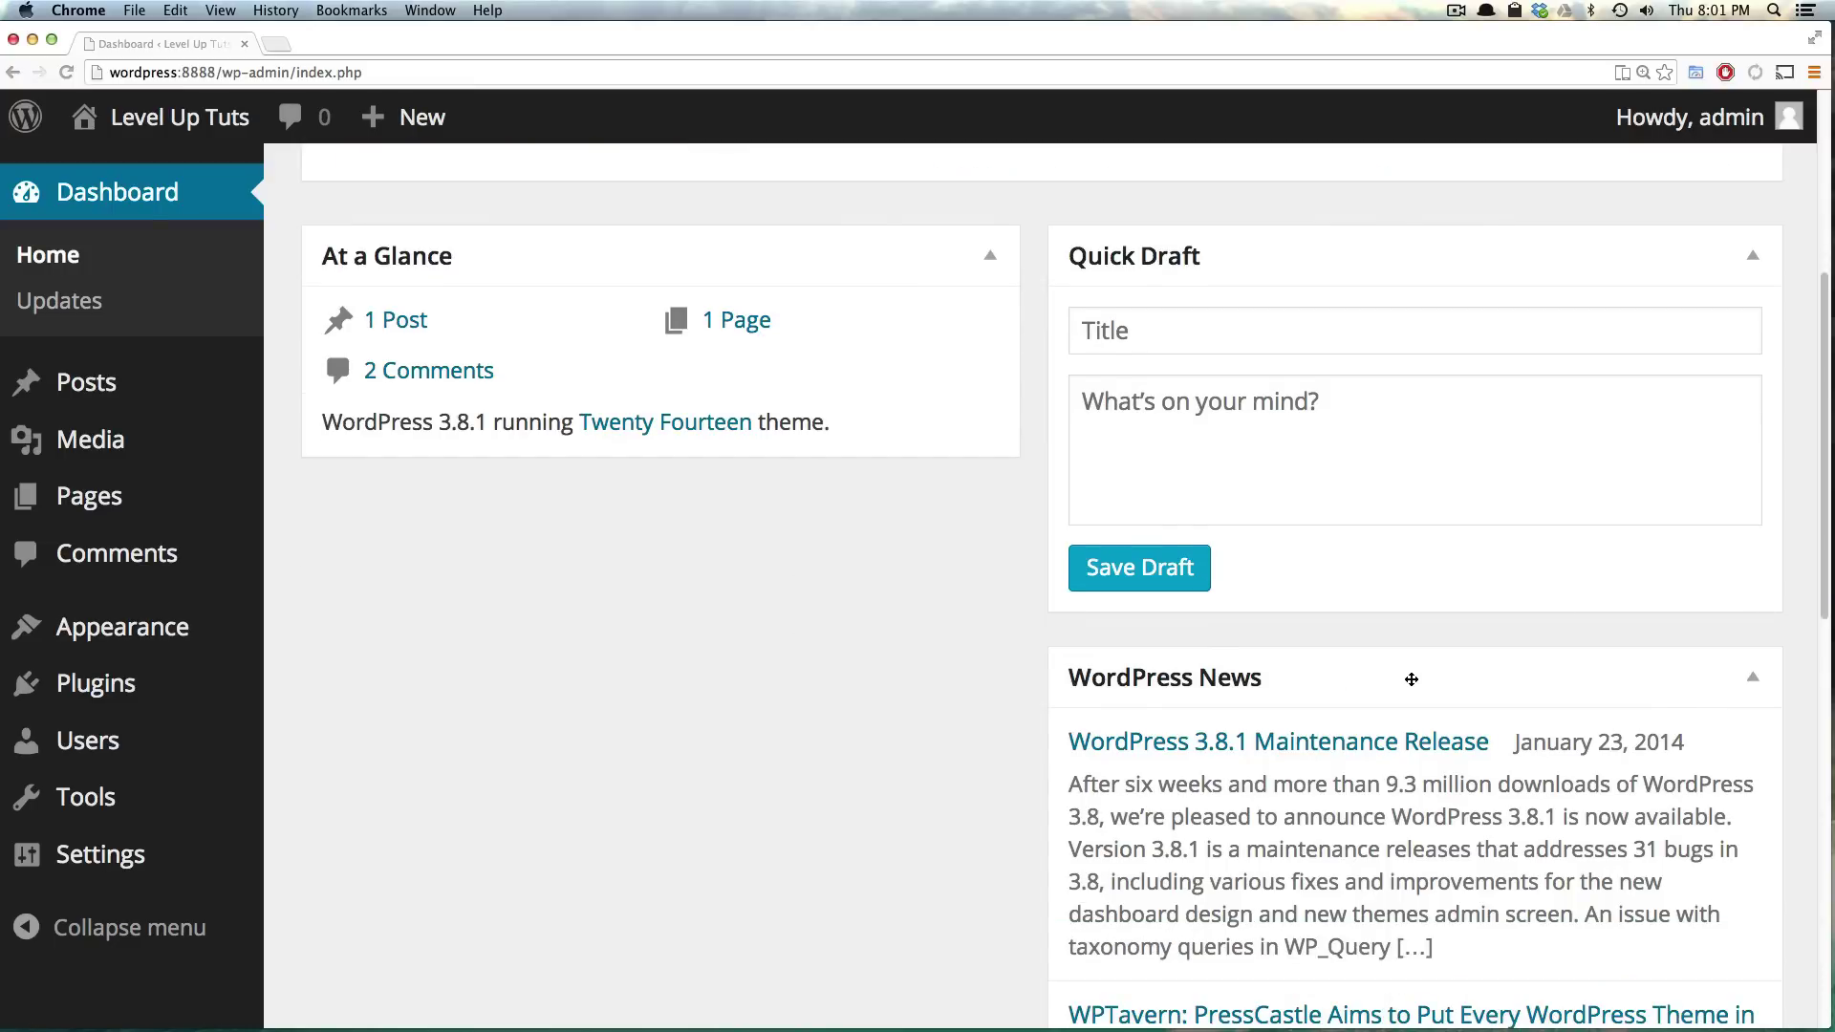
drag(1412, 680, 1113, 645)
scroll(1432, 708, down, 8)
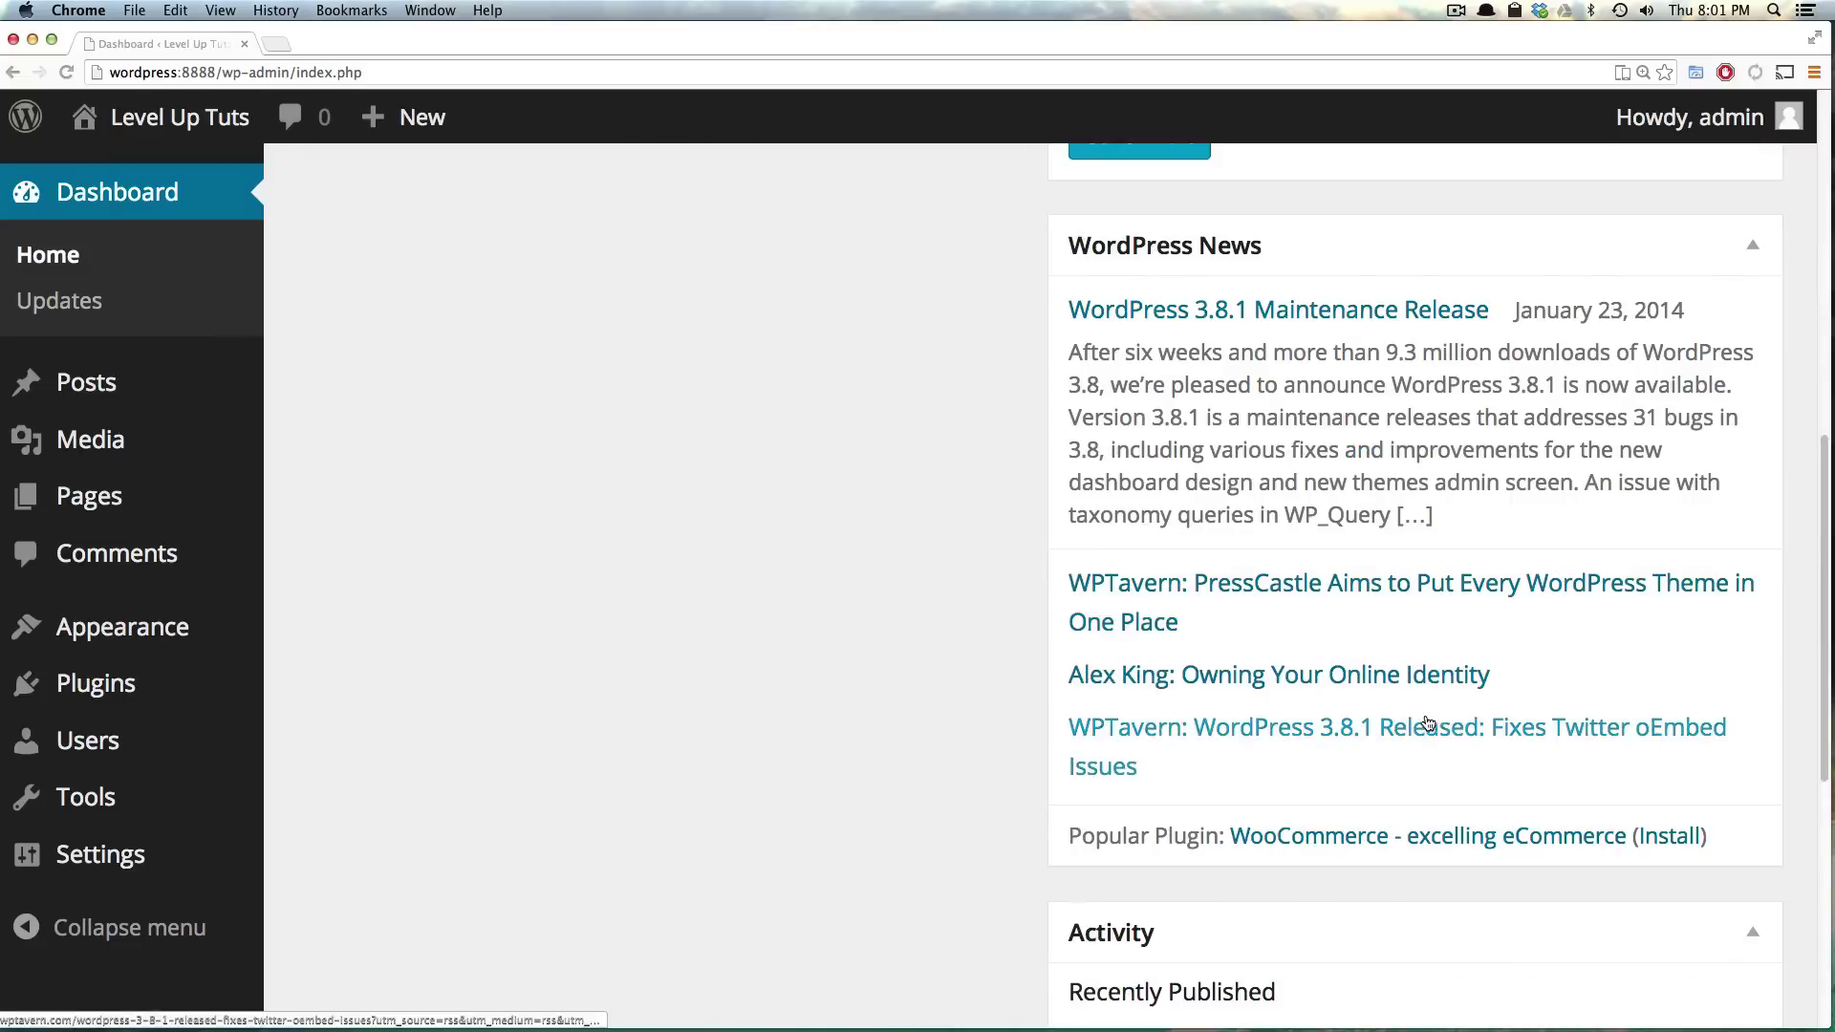
drag(1257, 613, 1208, 614)
scroll(1210, 617, down, 9)
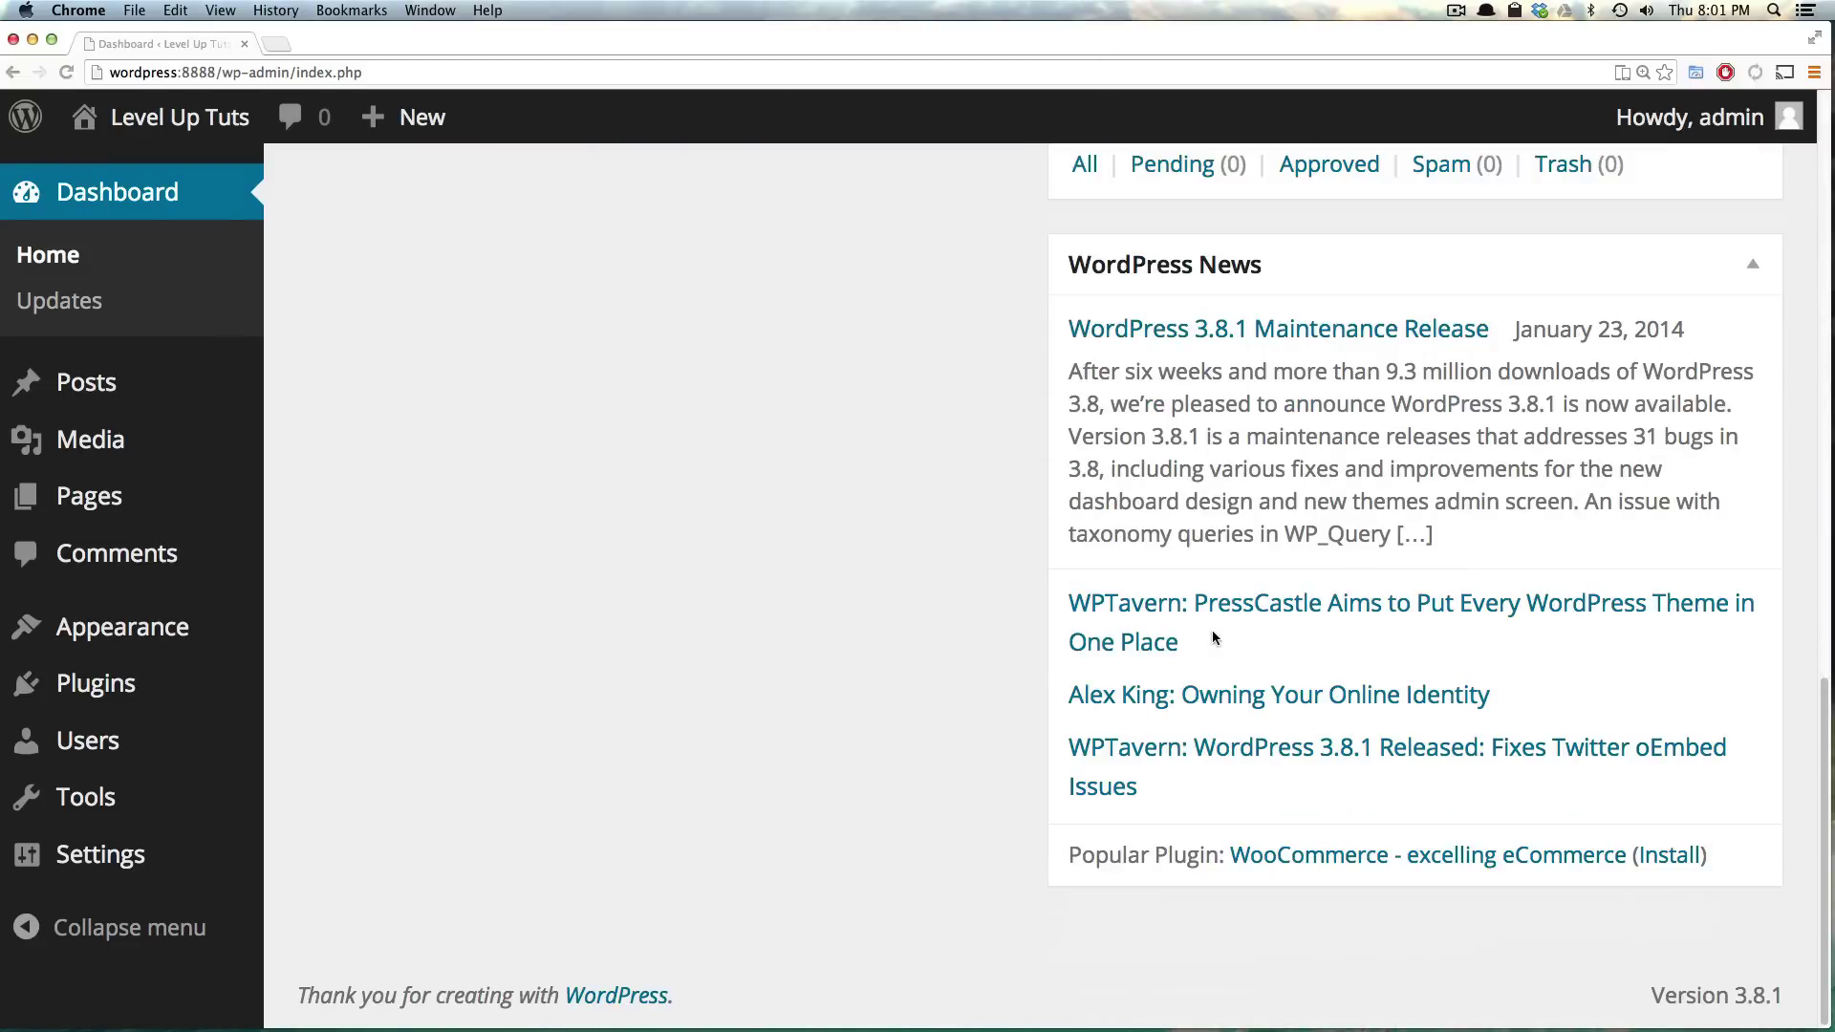
scroll(1212, 629, up, 8)
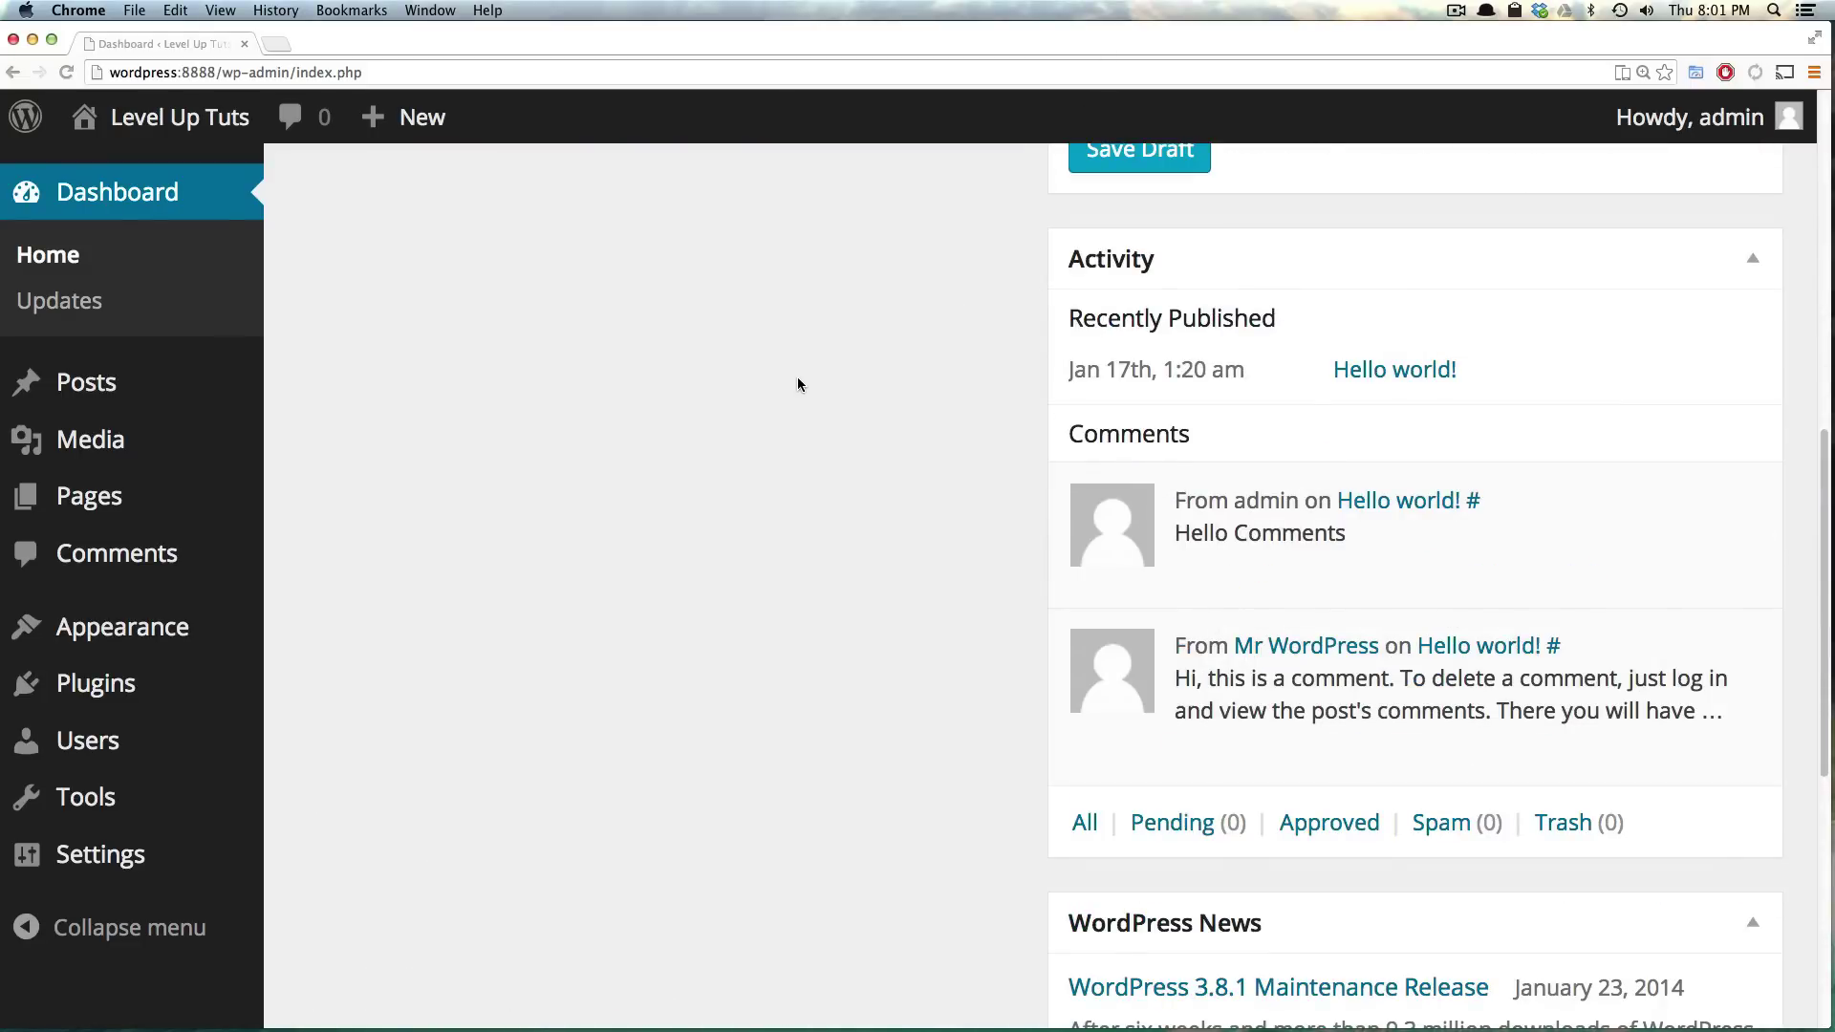
scroll(794, 387, up, 8)
scroll(794, 388, down, 3)
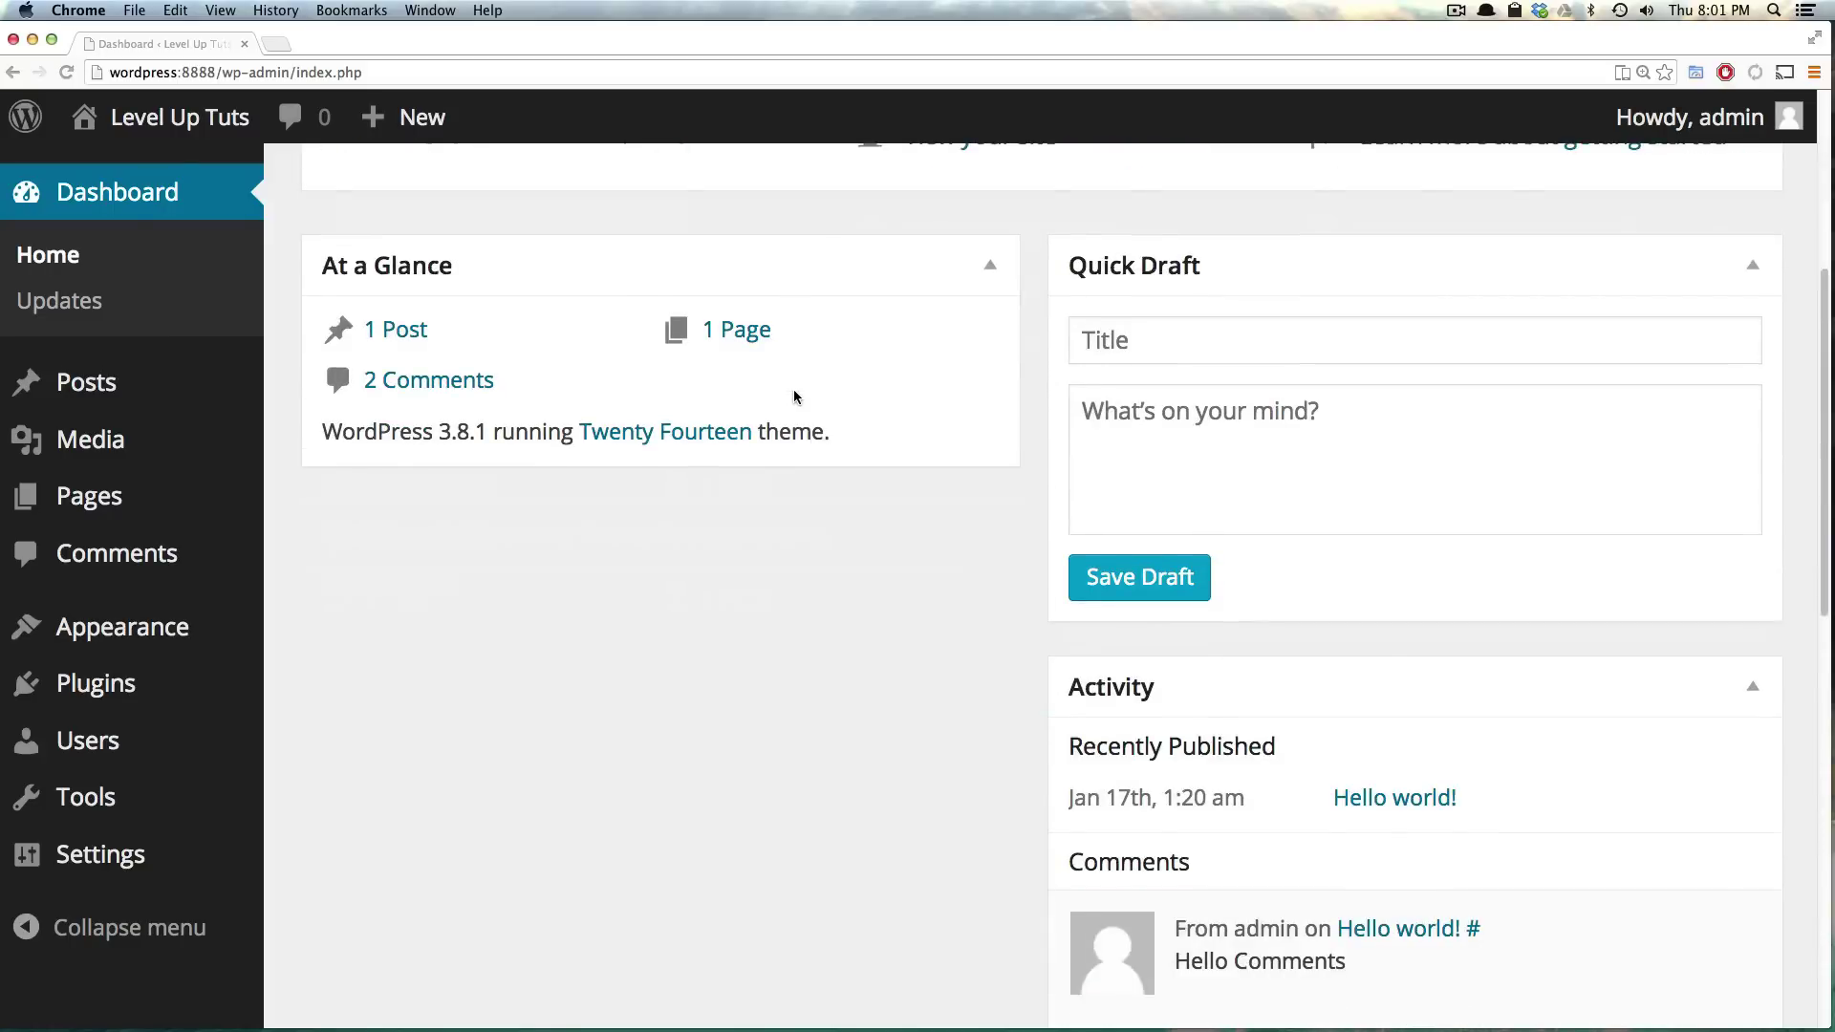
scroll(788, 382, down, 2)
scroll(786, 389, down, 3)
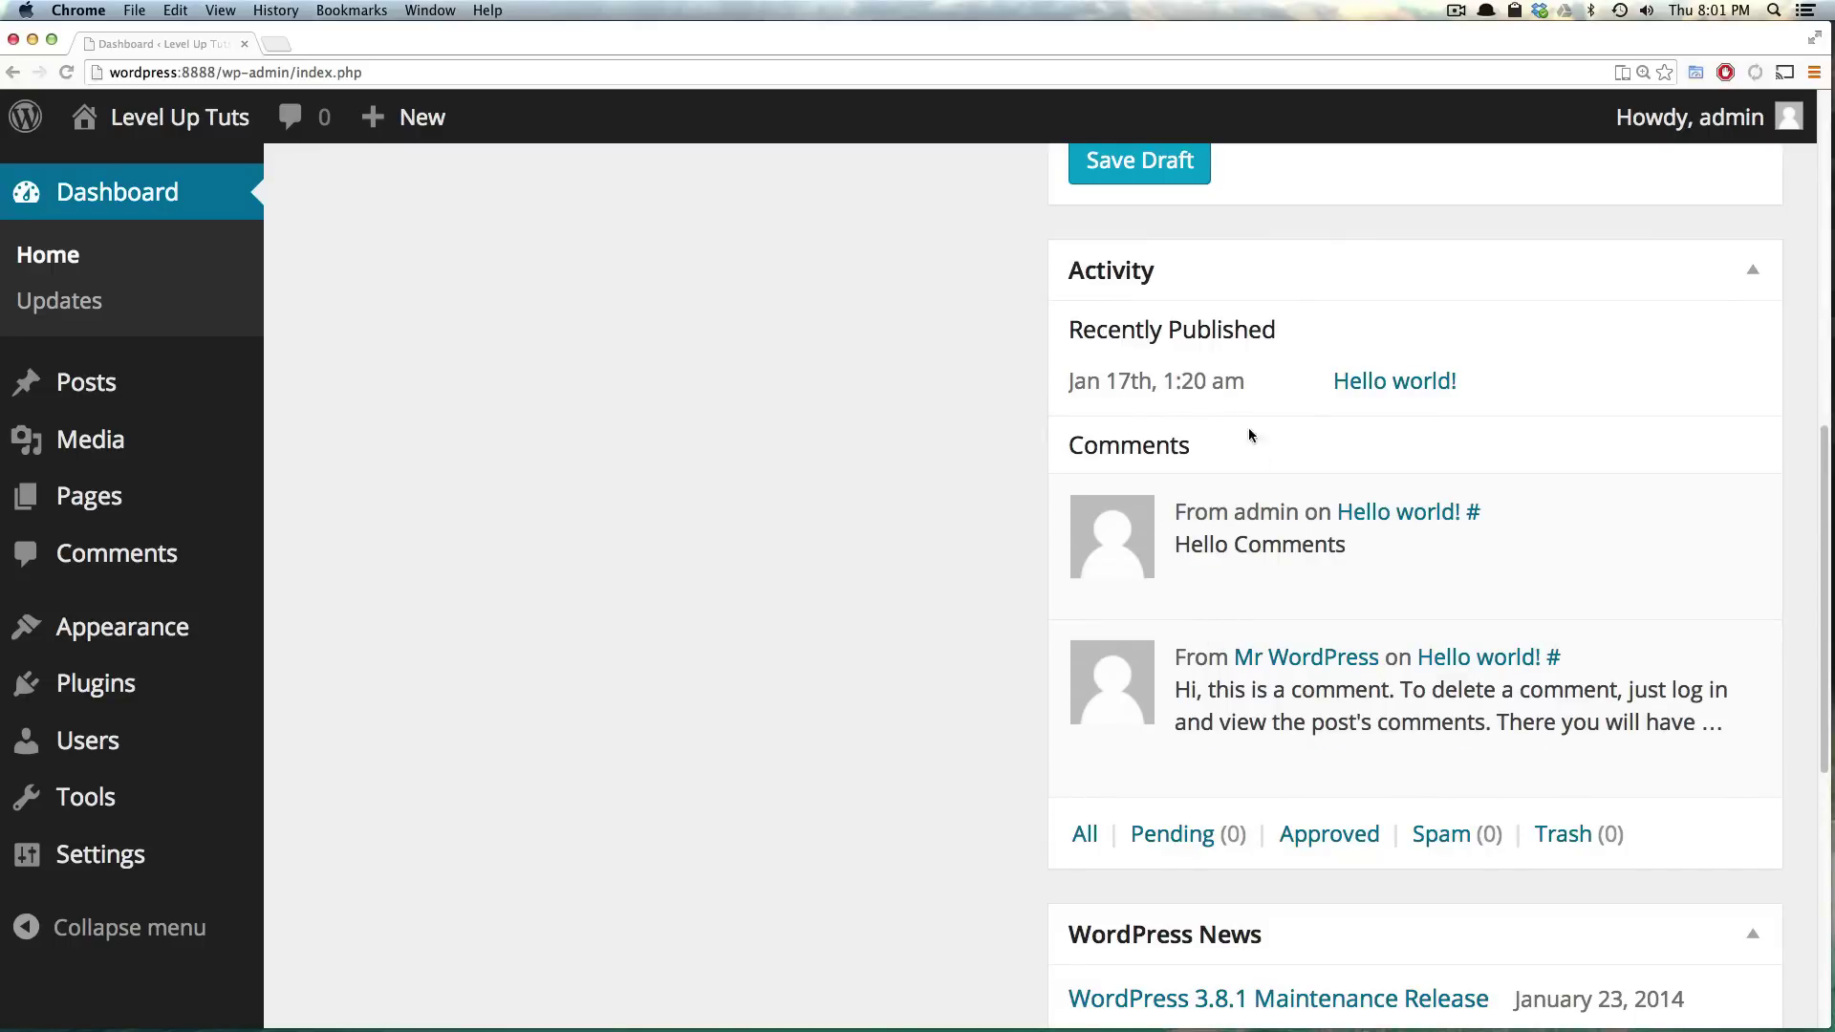
mouse_move(1104, 537)
Collapse Activity, WordPress News and Quick Draft, and move Activity above Quick Draft
click(1748, 289)
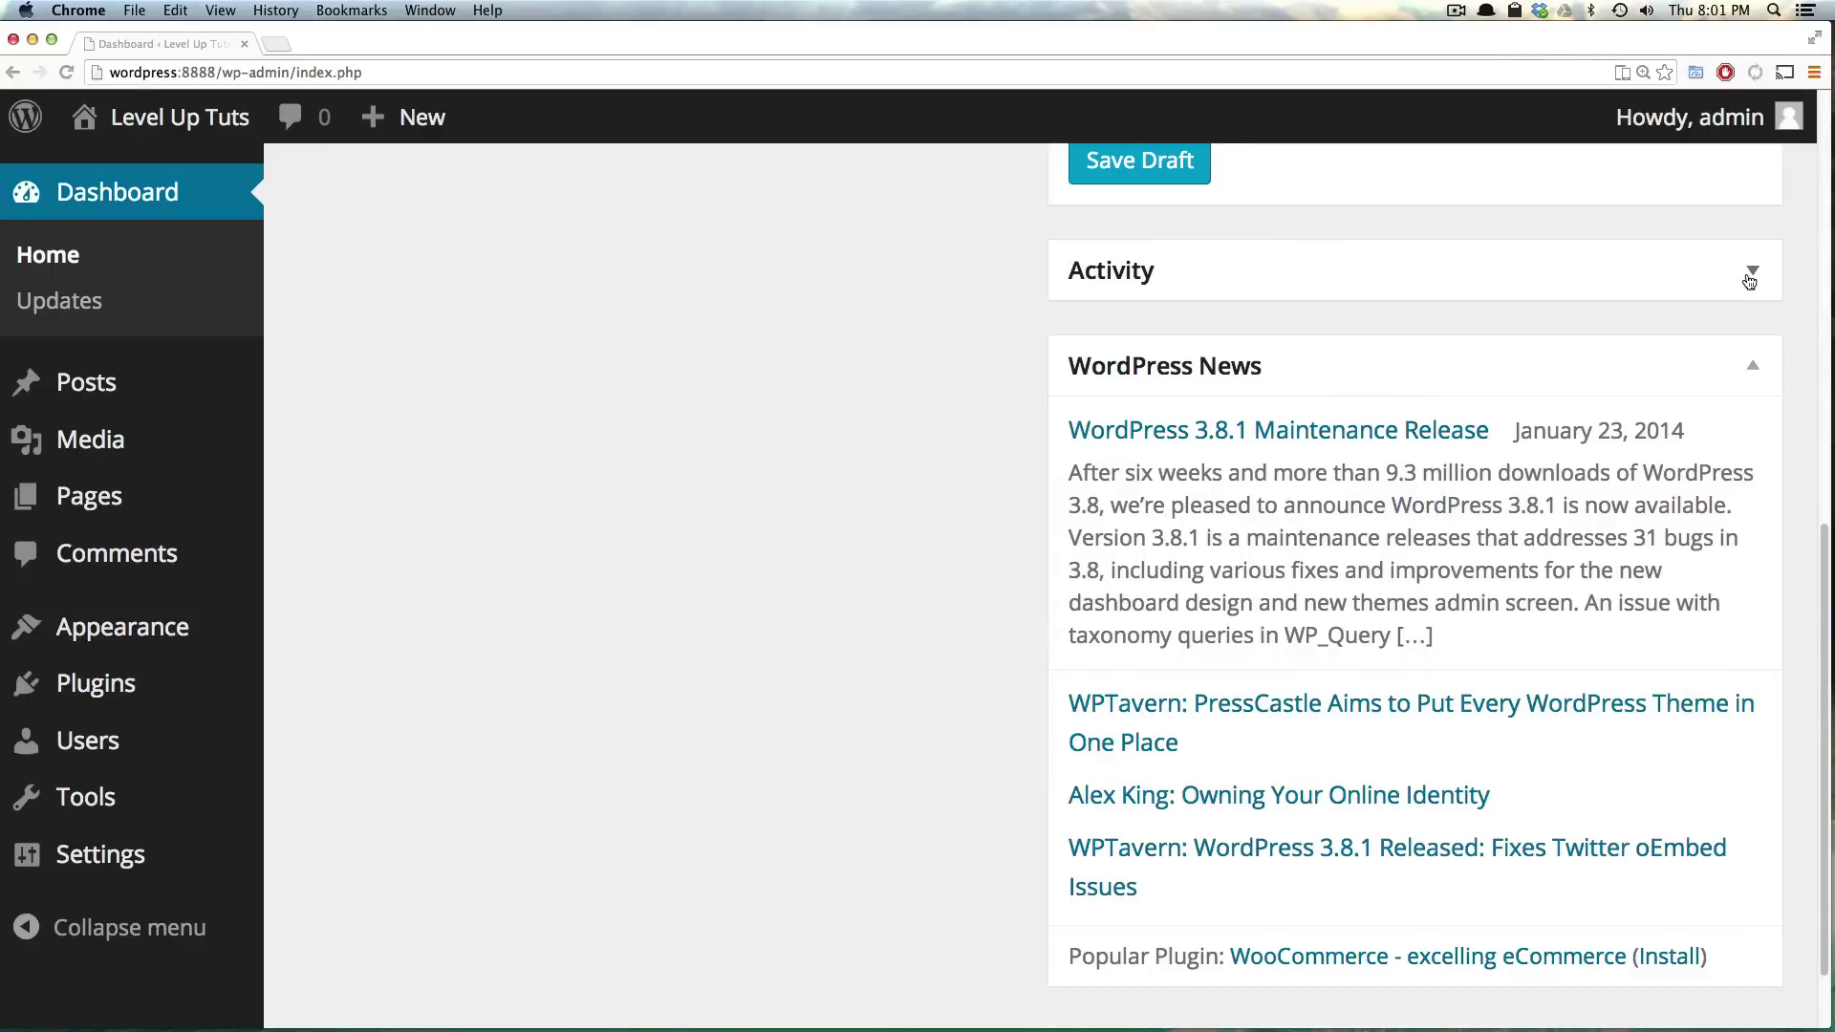
click(1751, 372)
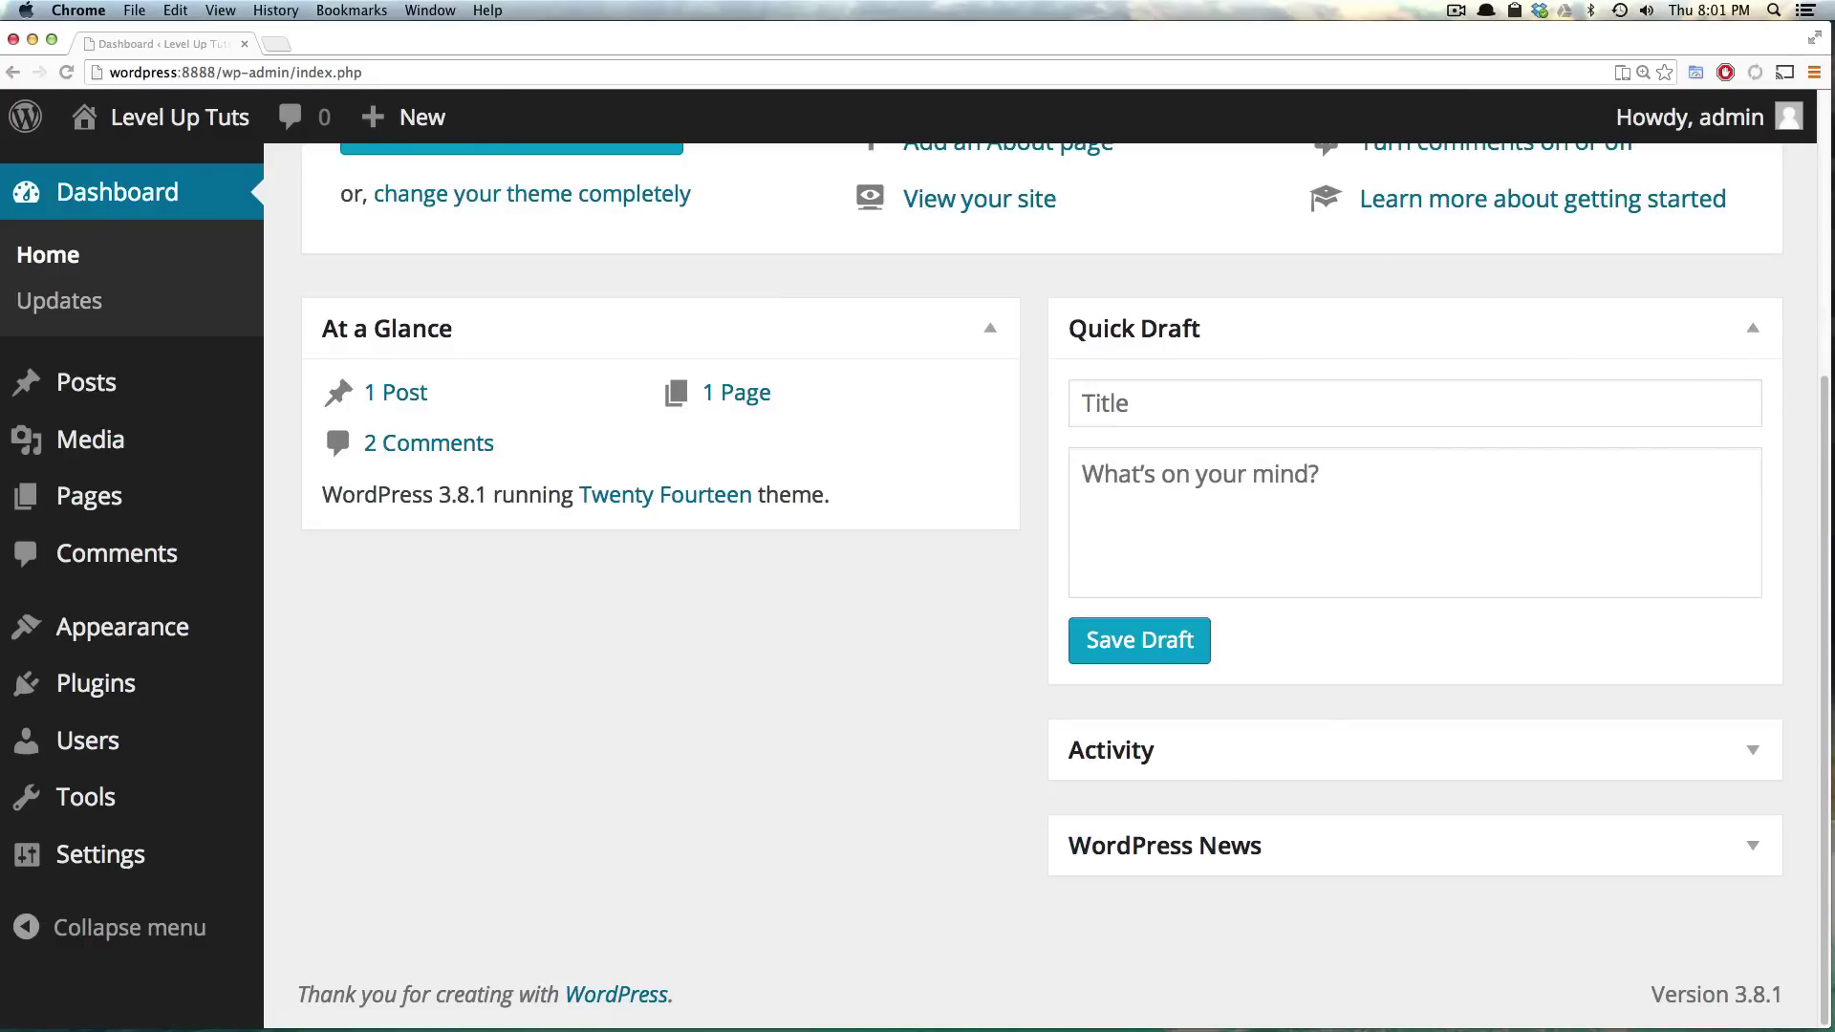
click(1762, 341)
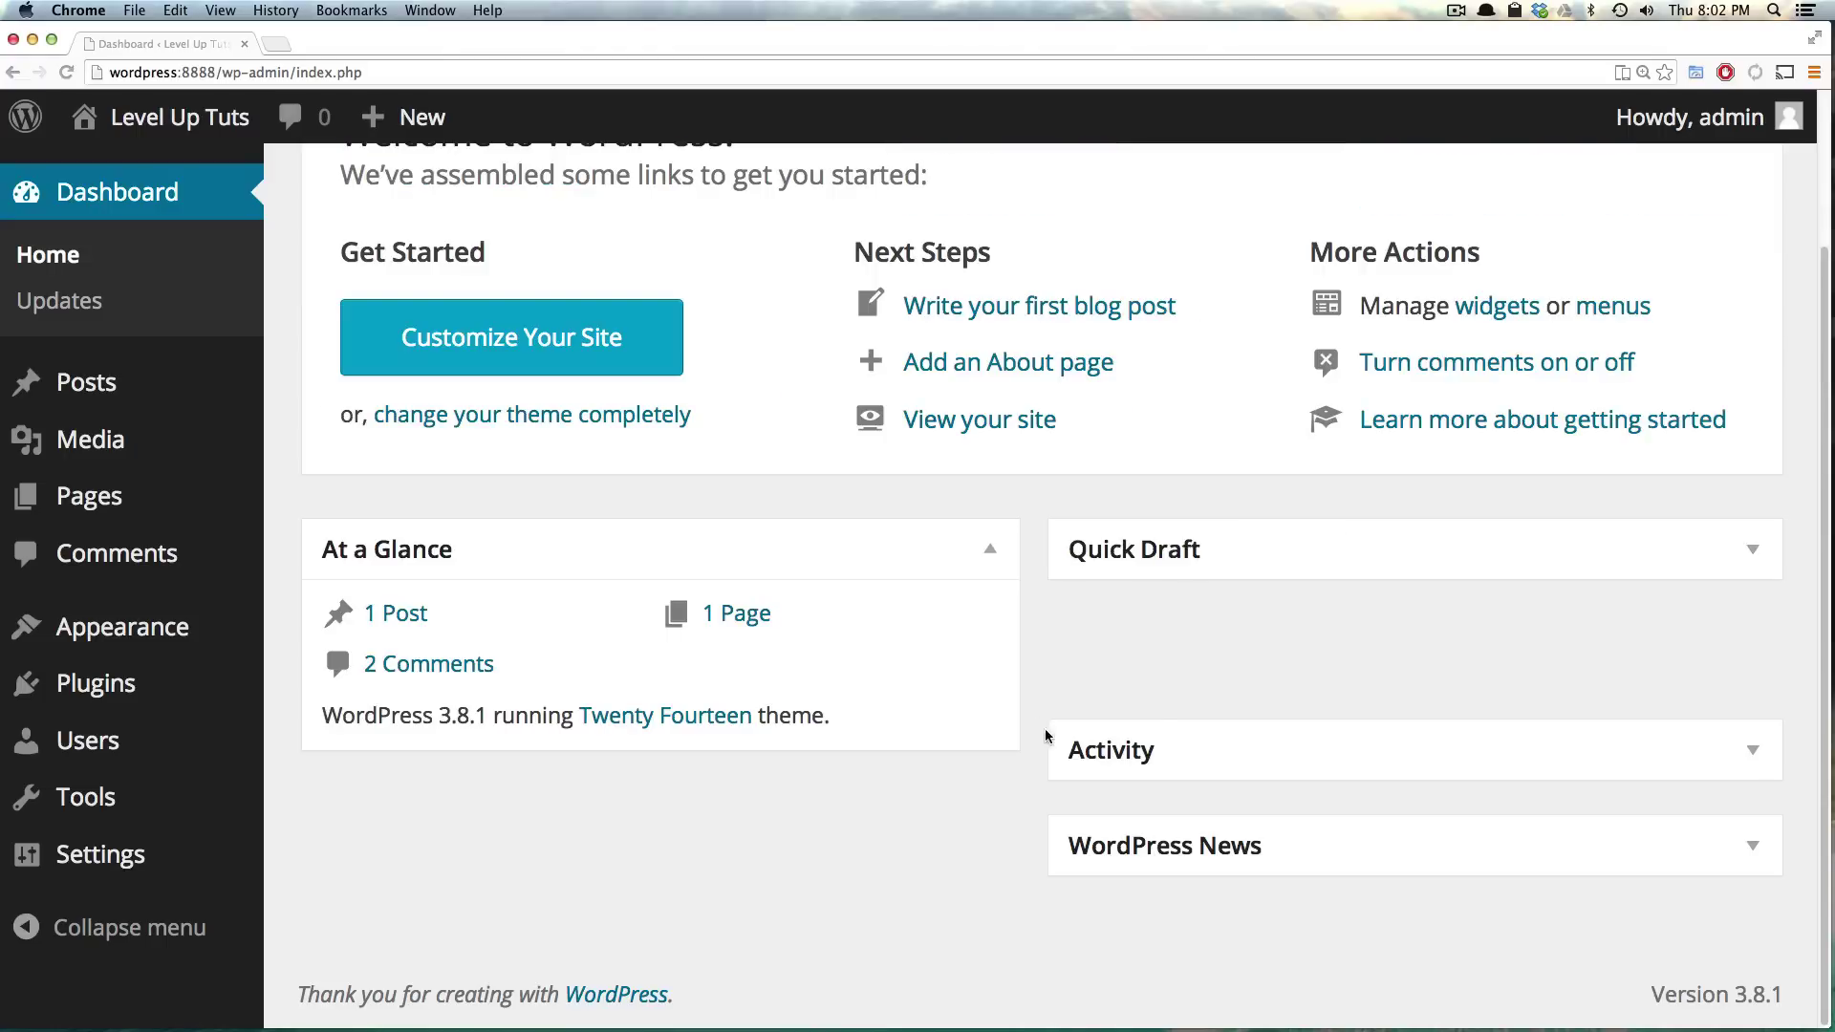
drag(1151, 746, 1117, 573)
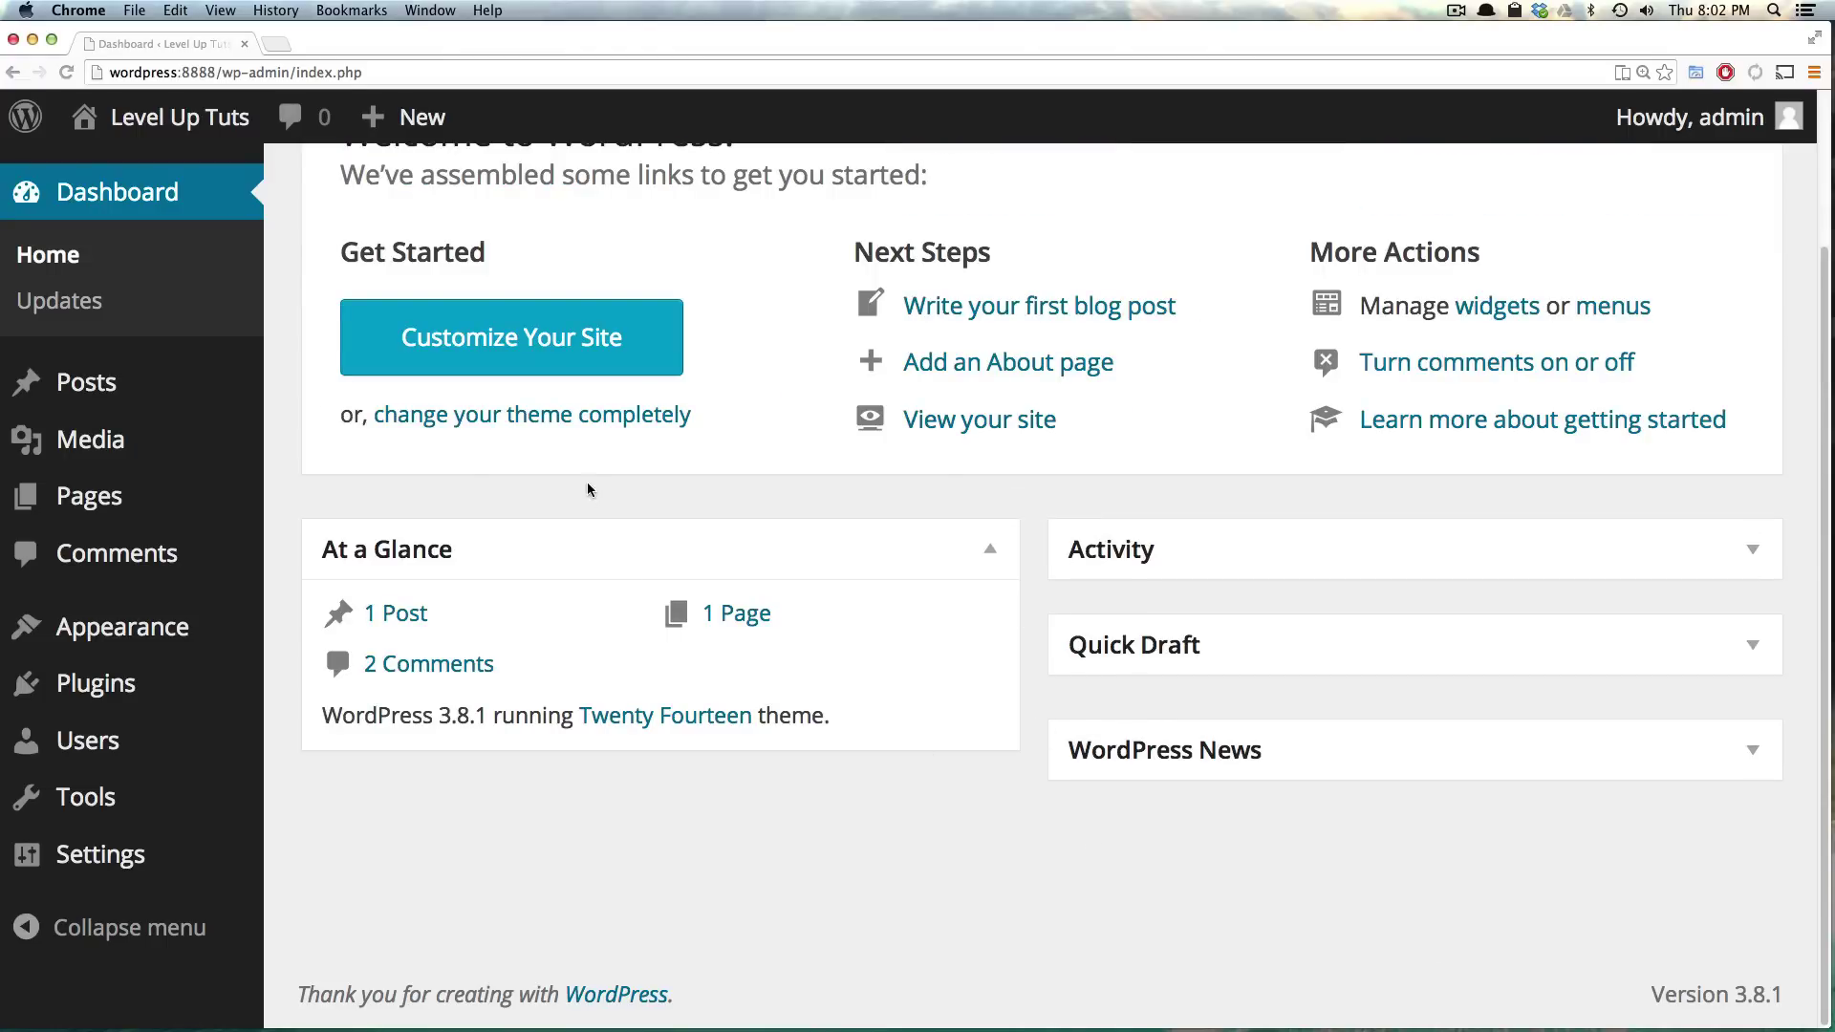
scroll(585, 489, up, 1)
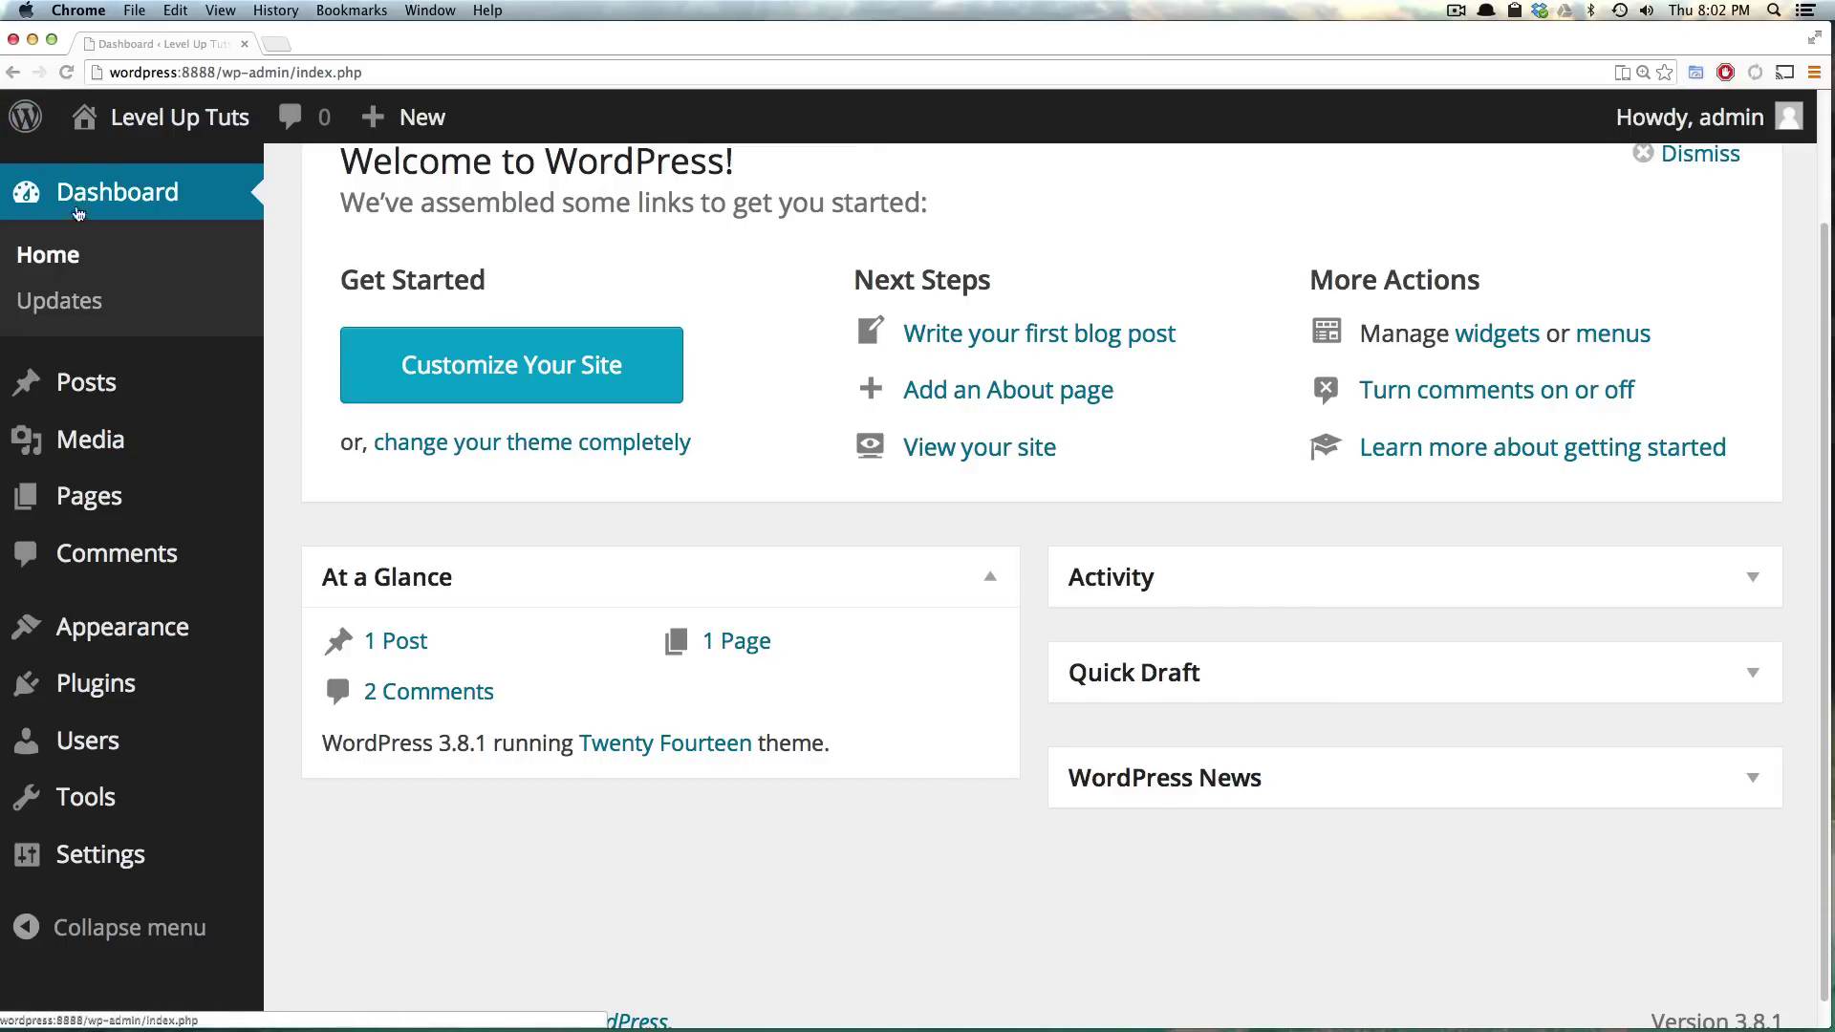
Reload Dashboard Home, then check Updates, which confirms 3.8.1 is the latest version
click(72, 258)
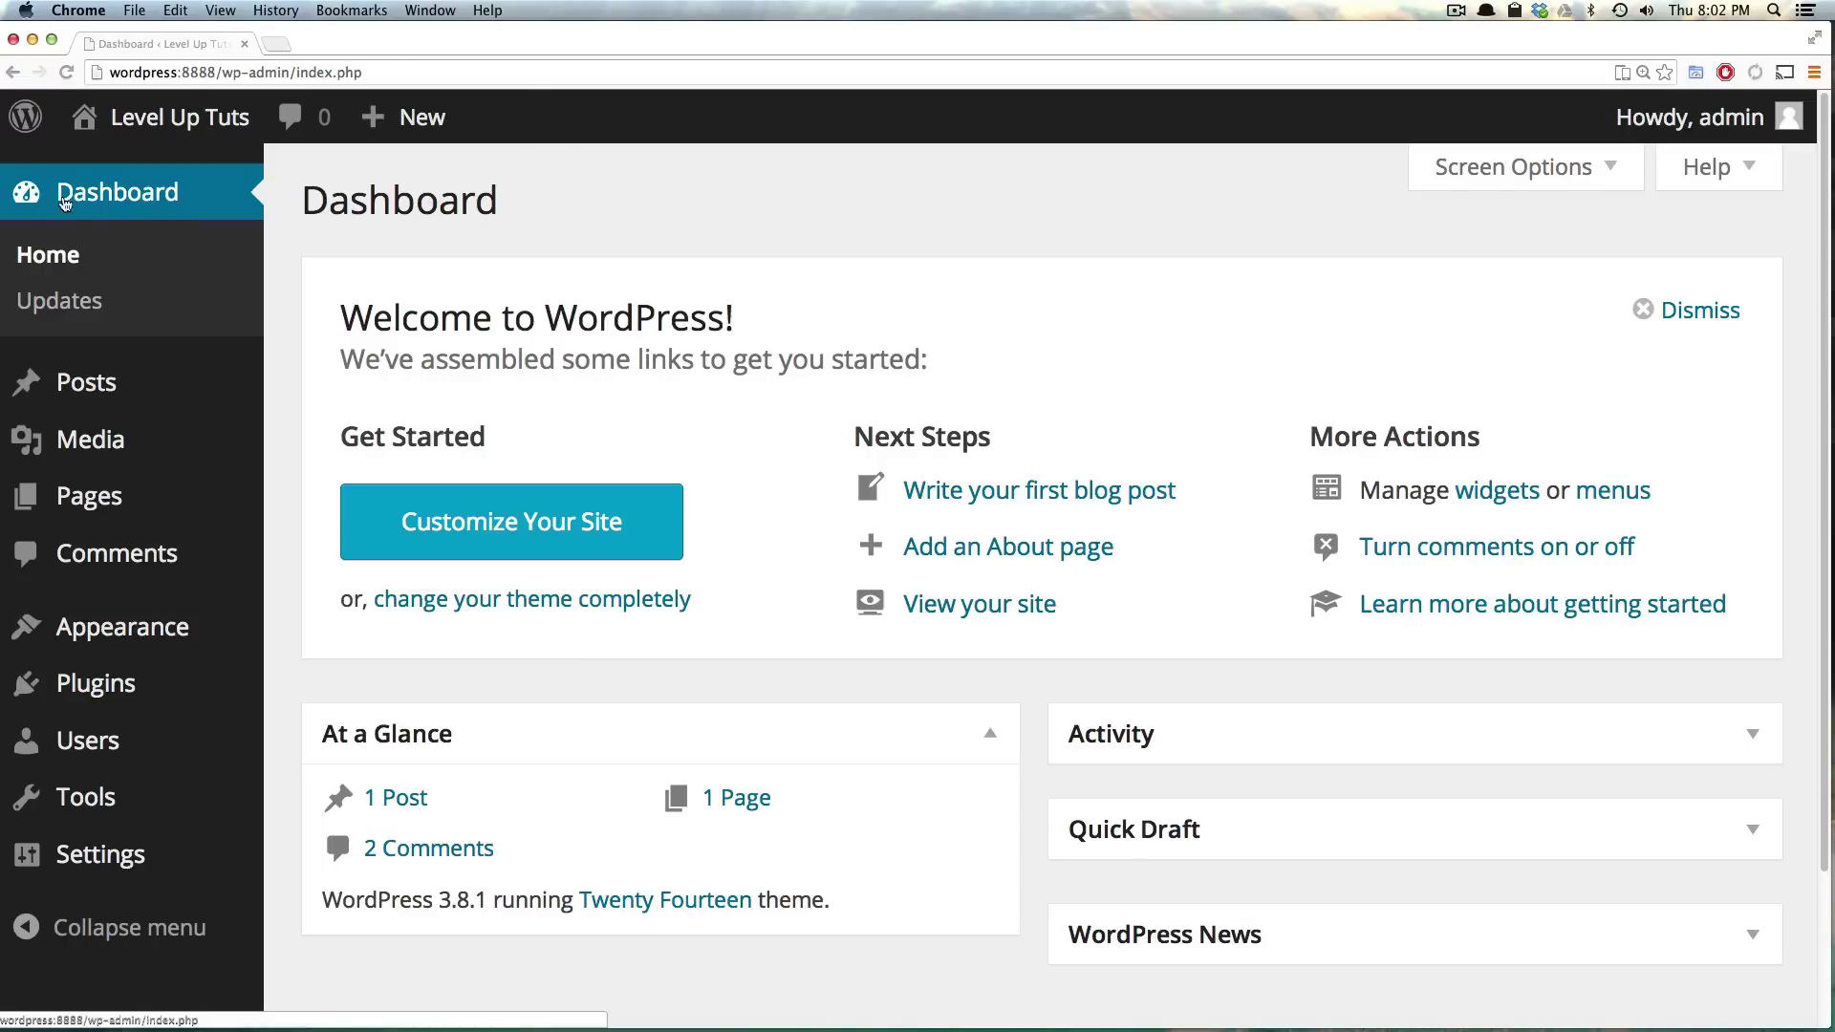
click(72, 302)
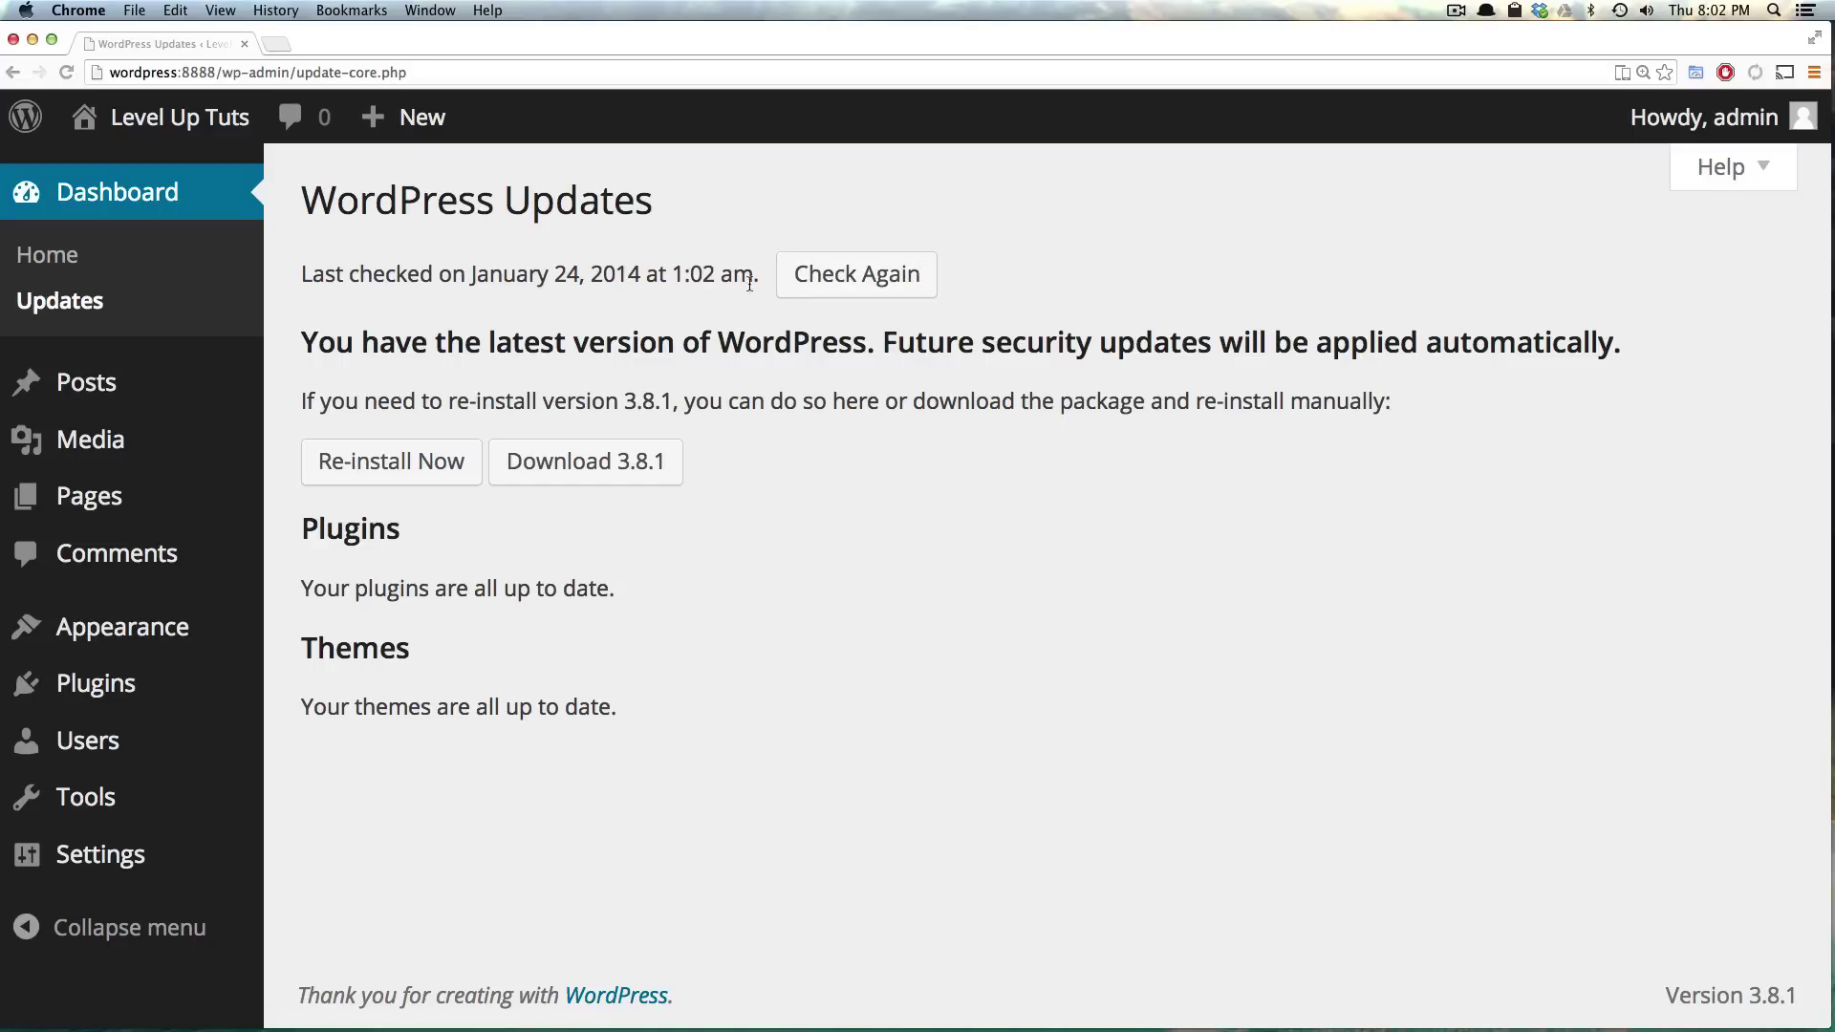
drag(754, 275, 285, 306)
mouse_move(186, 399)
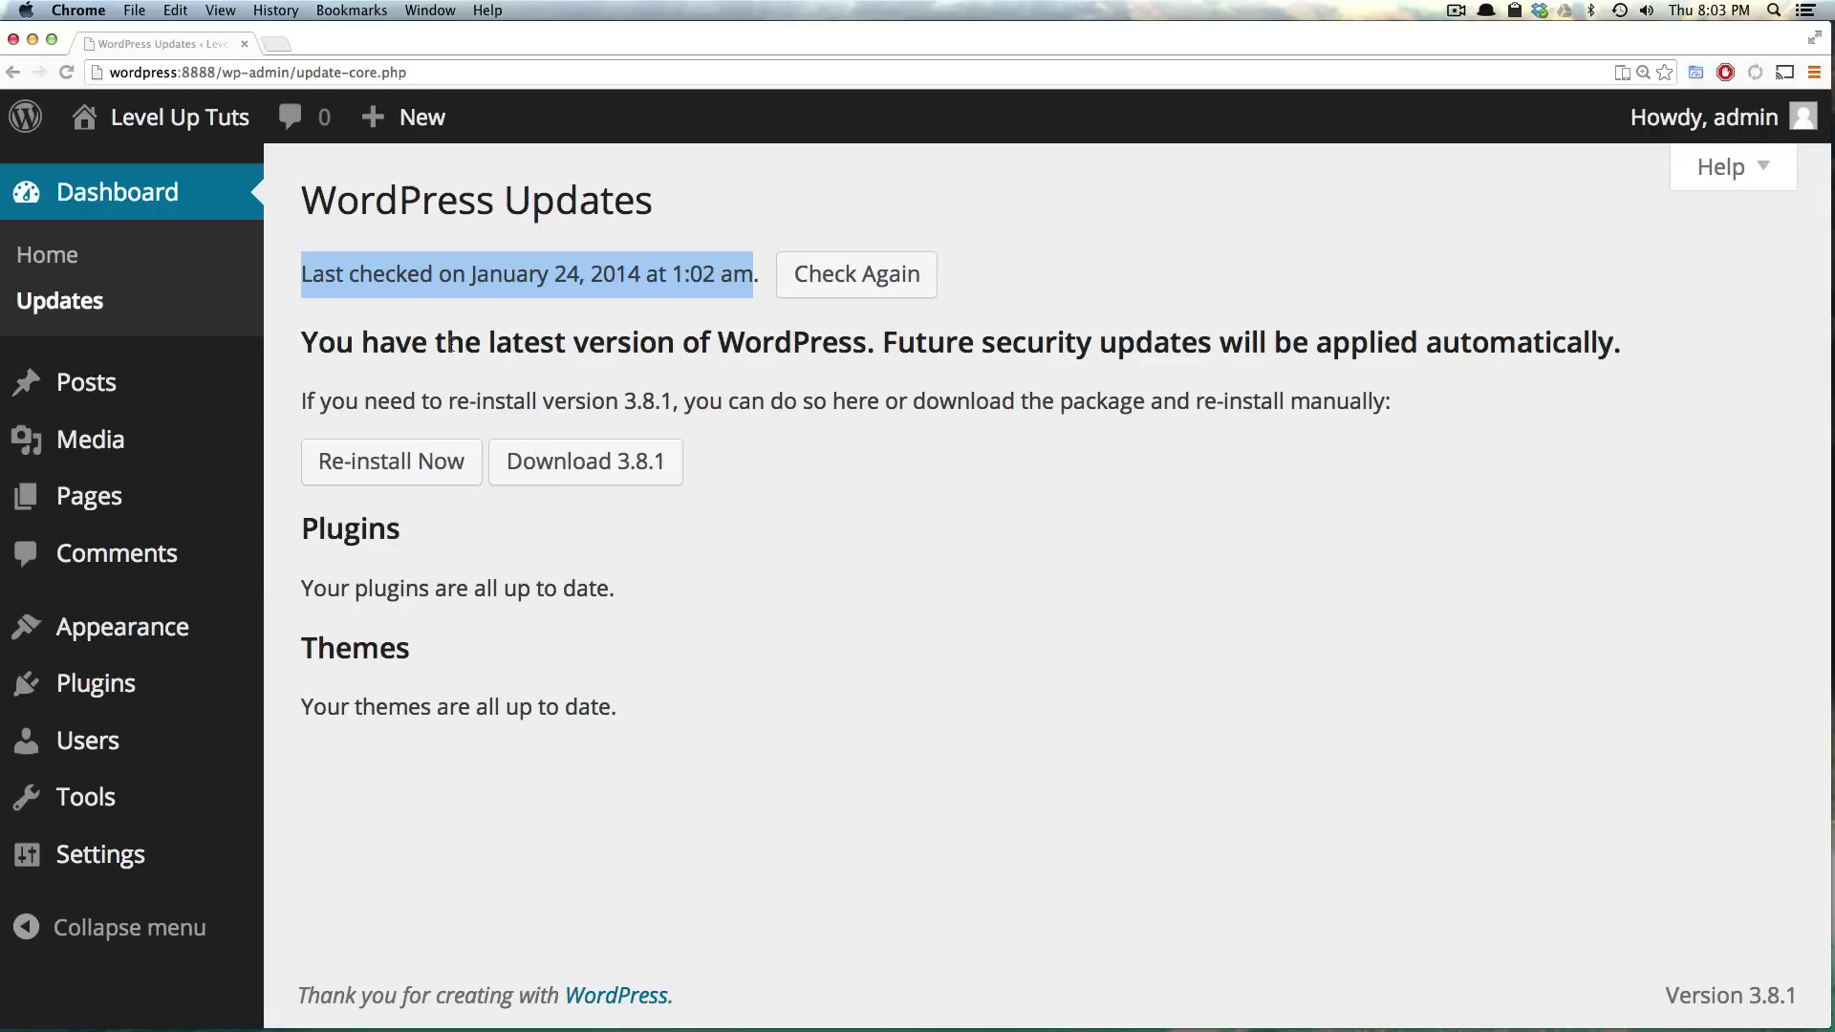
mouse_move(248, 385)
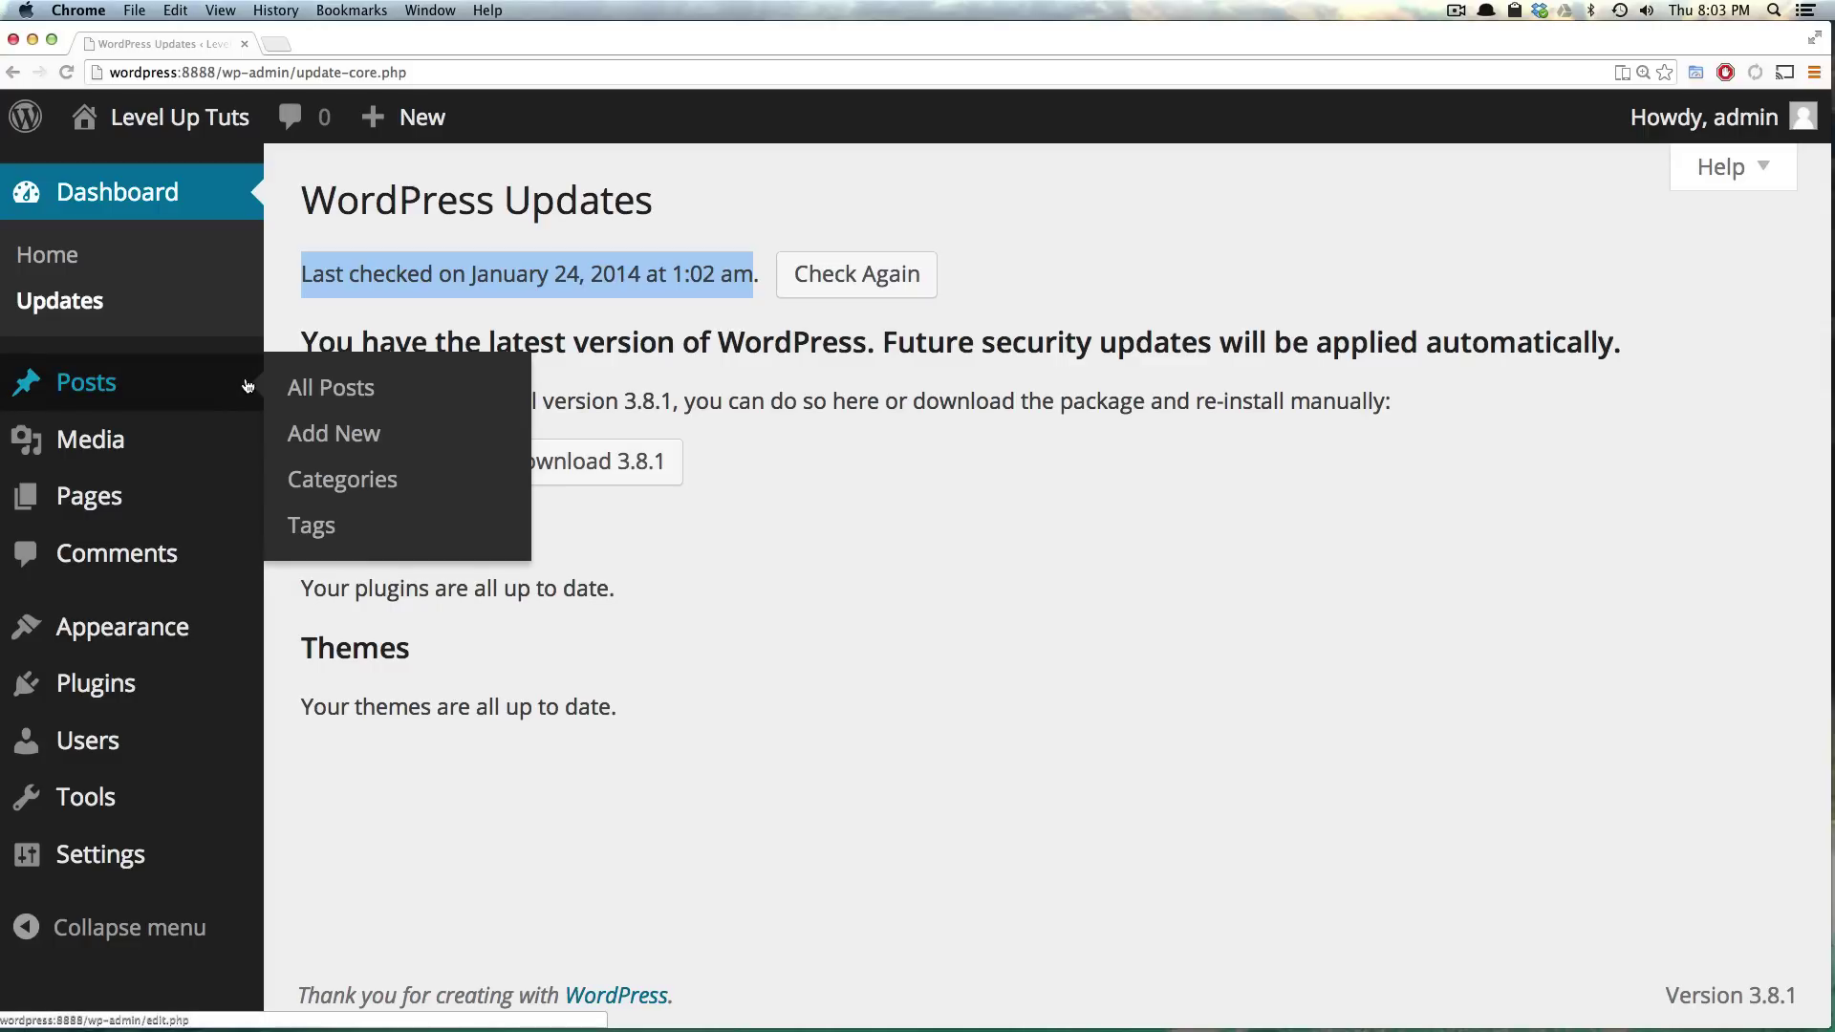
Open All Posts, browse the Bulk Actions choices, switch to excerpt view and try Search Posts
click(187, 391)
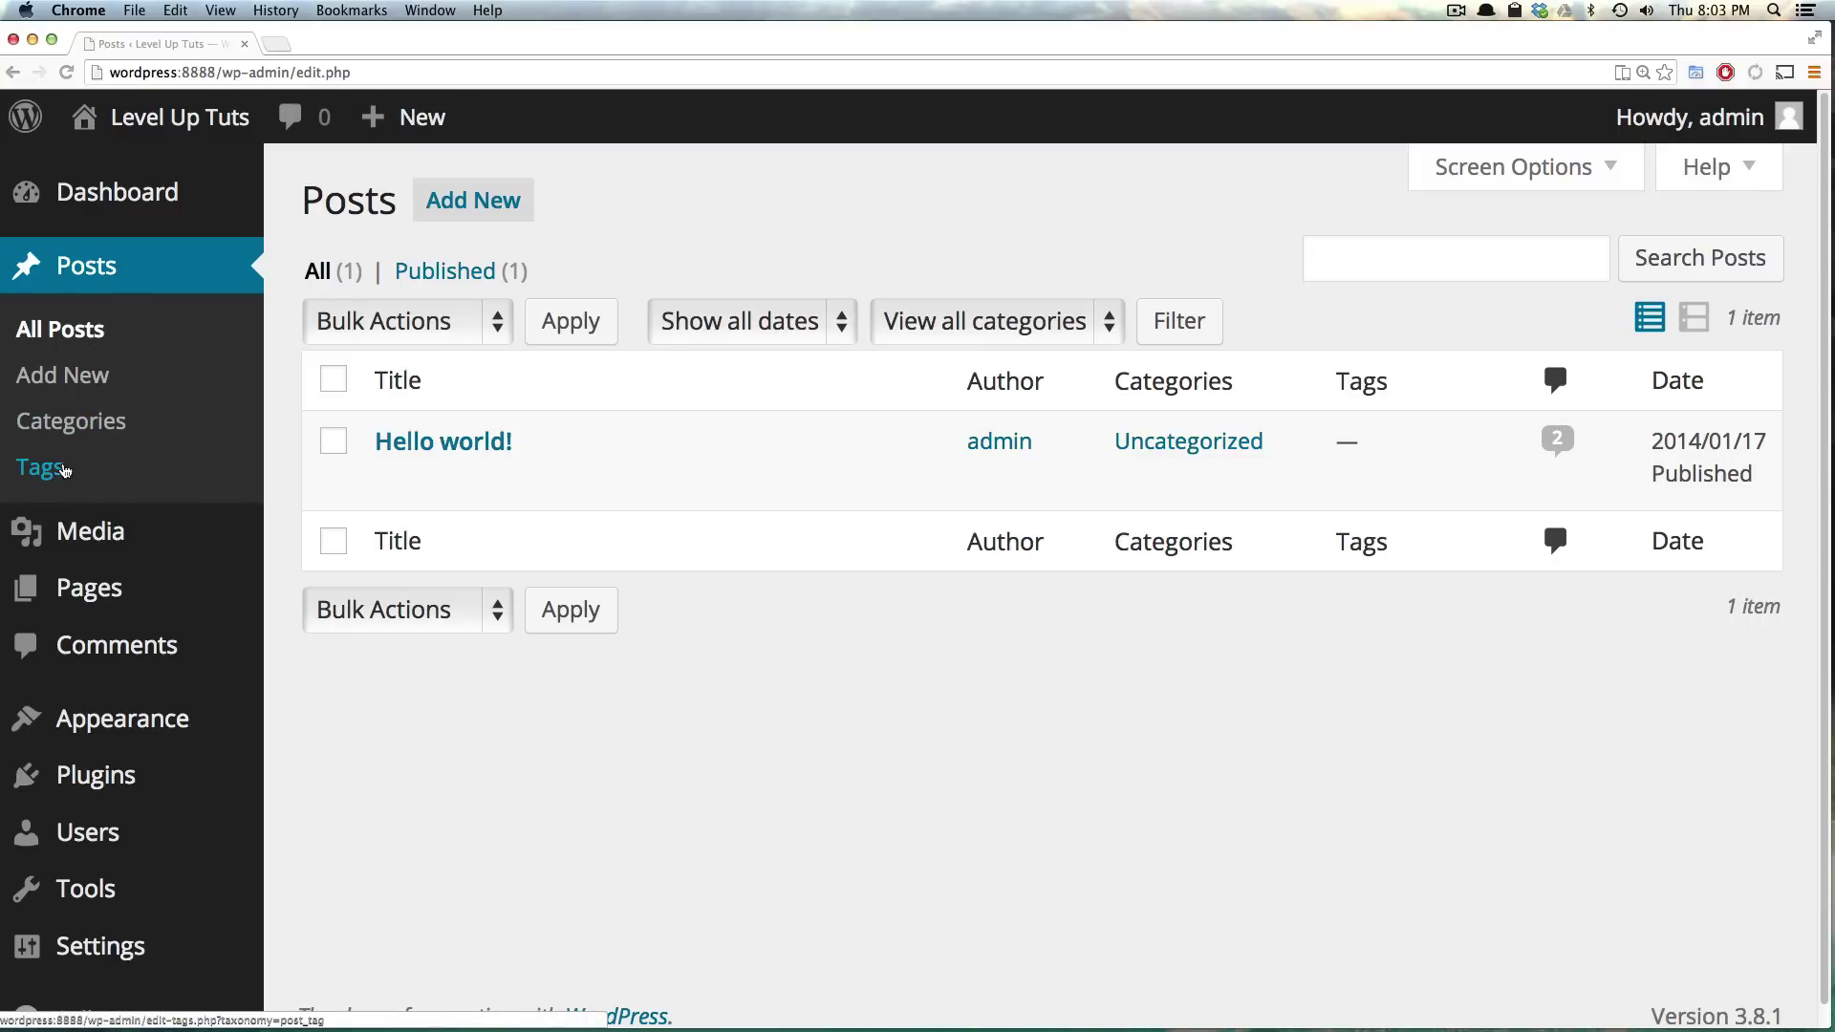
mouse_move(401, 442)
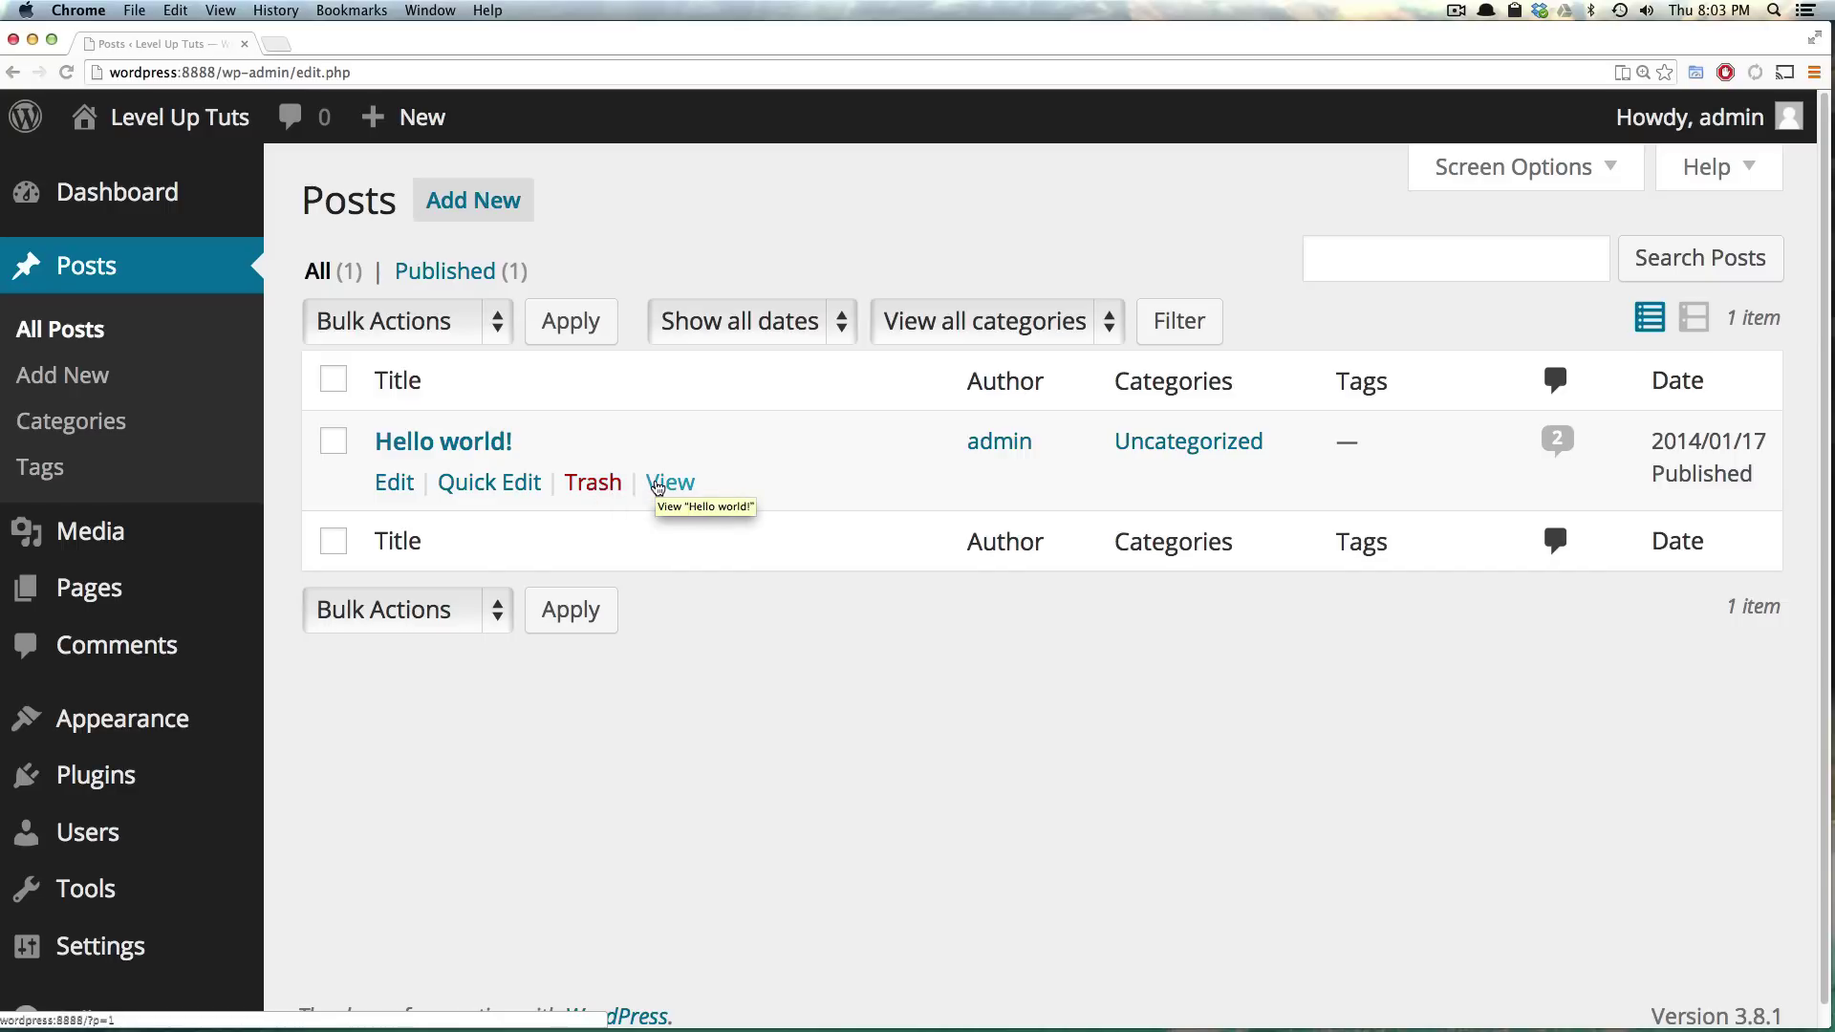
click(449, 322)
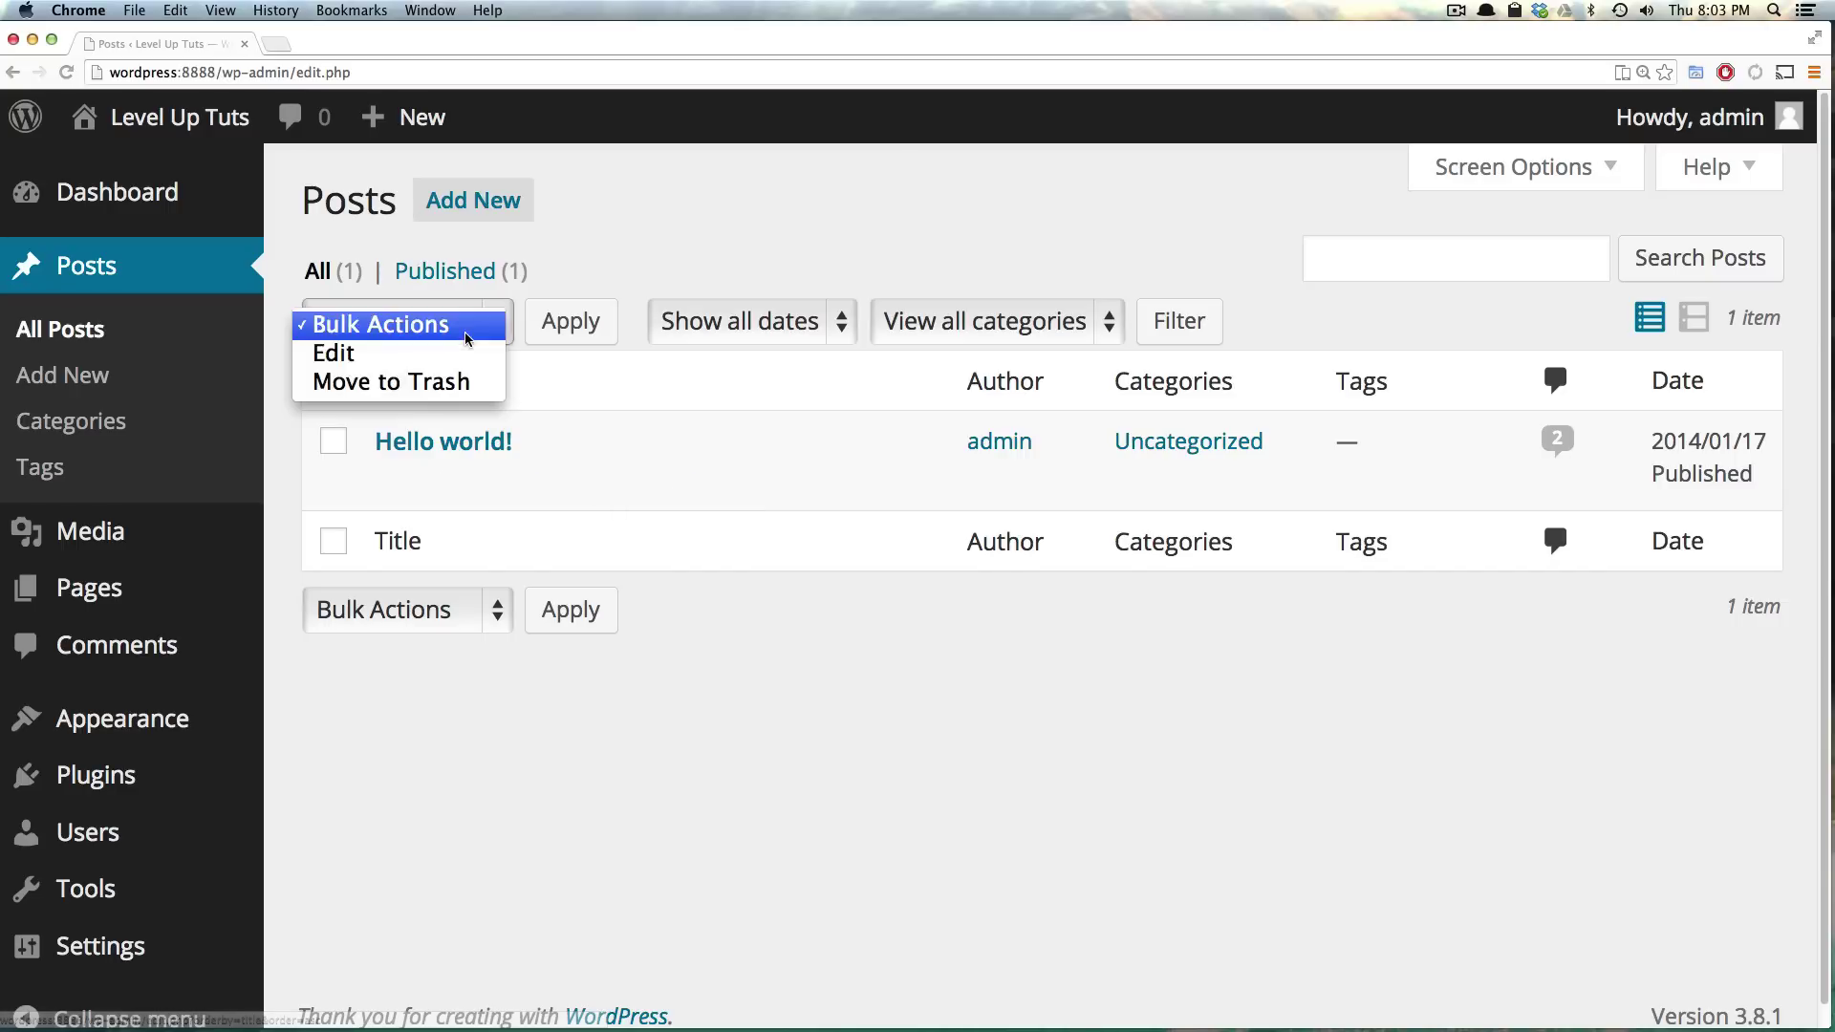
click(622, 337)
click(599, 334)
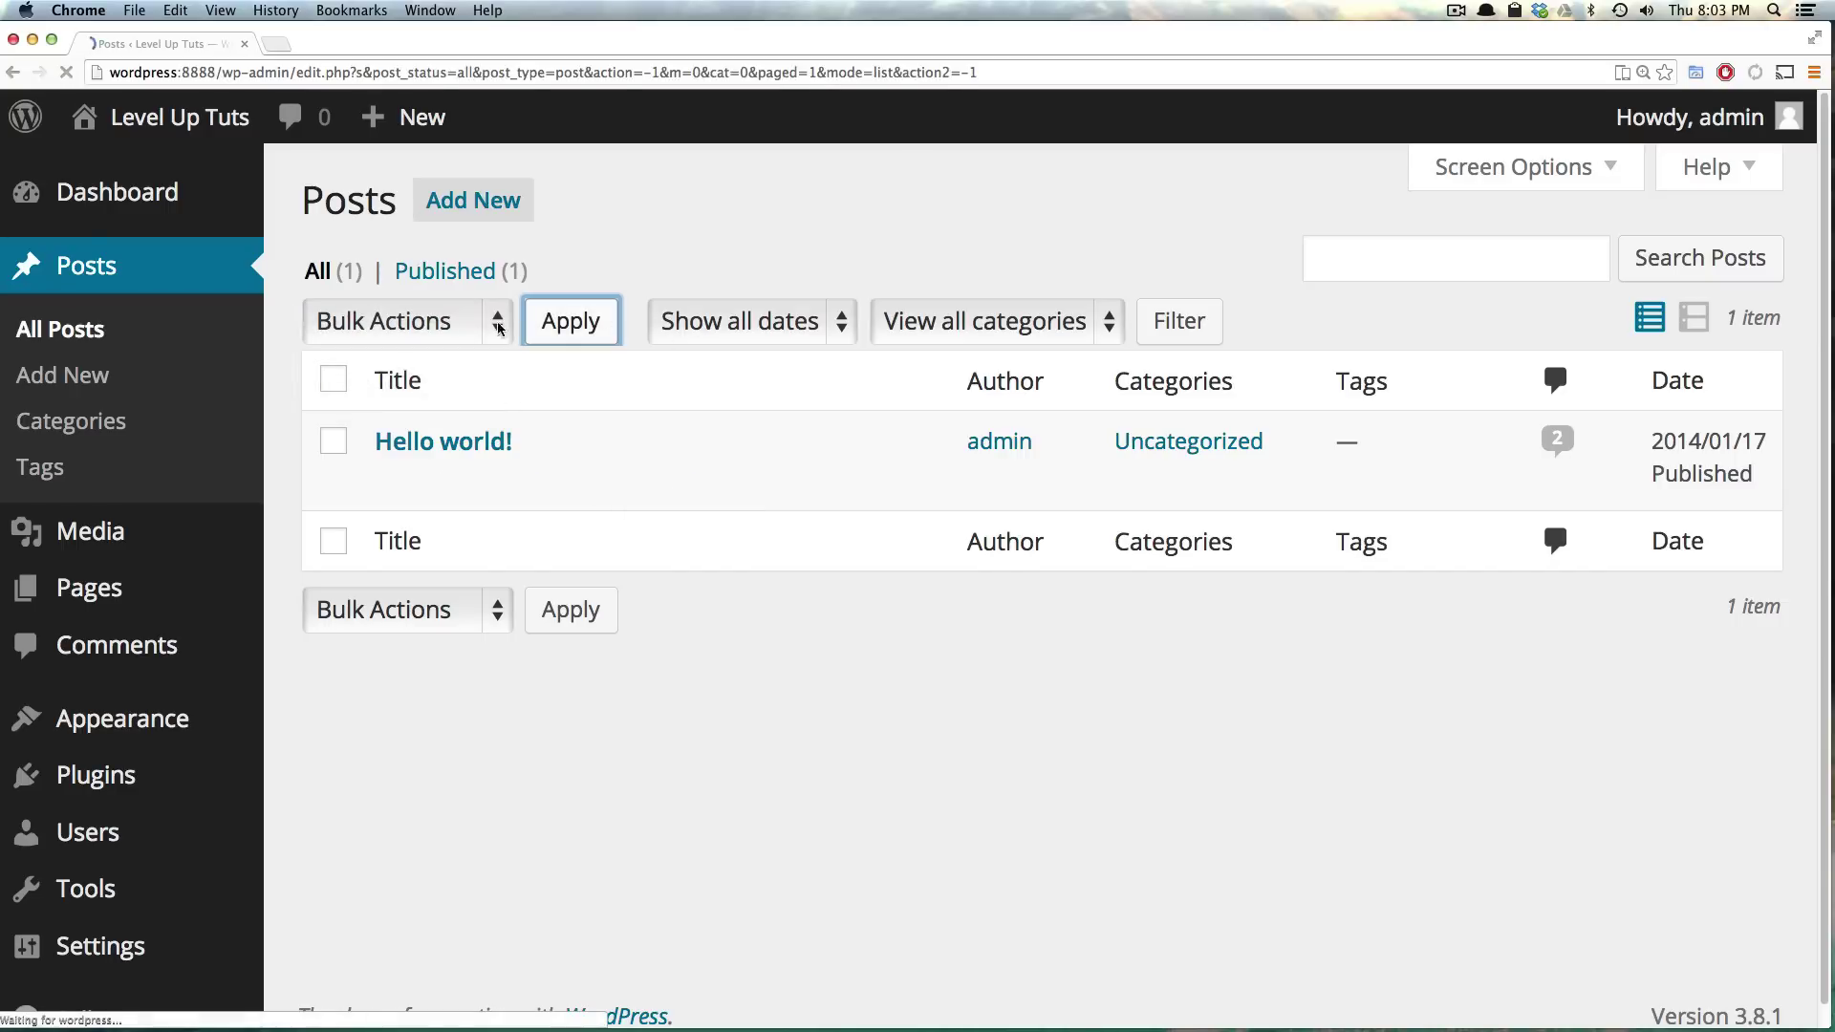
click(447, 325)
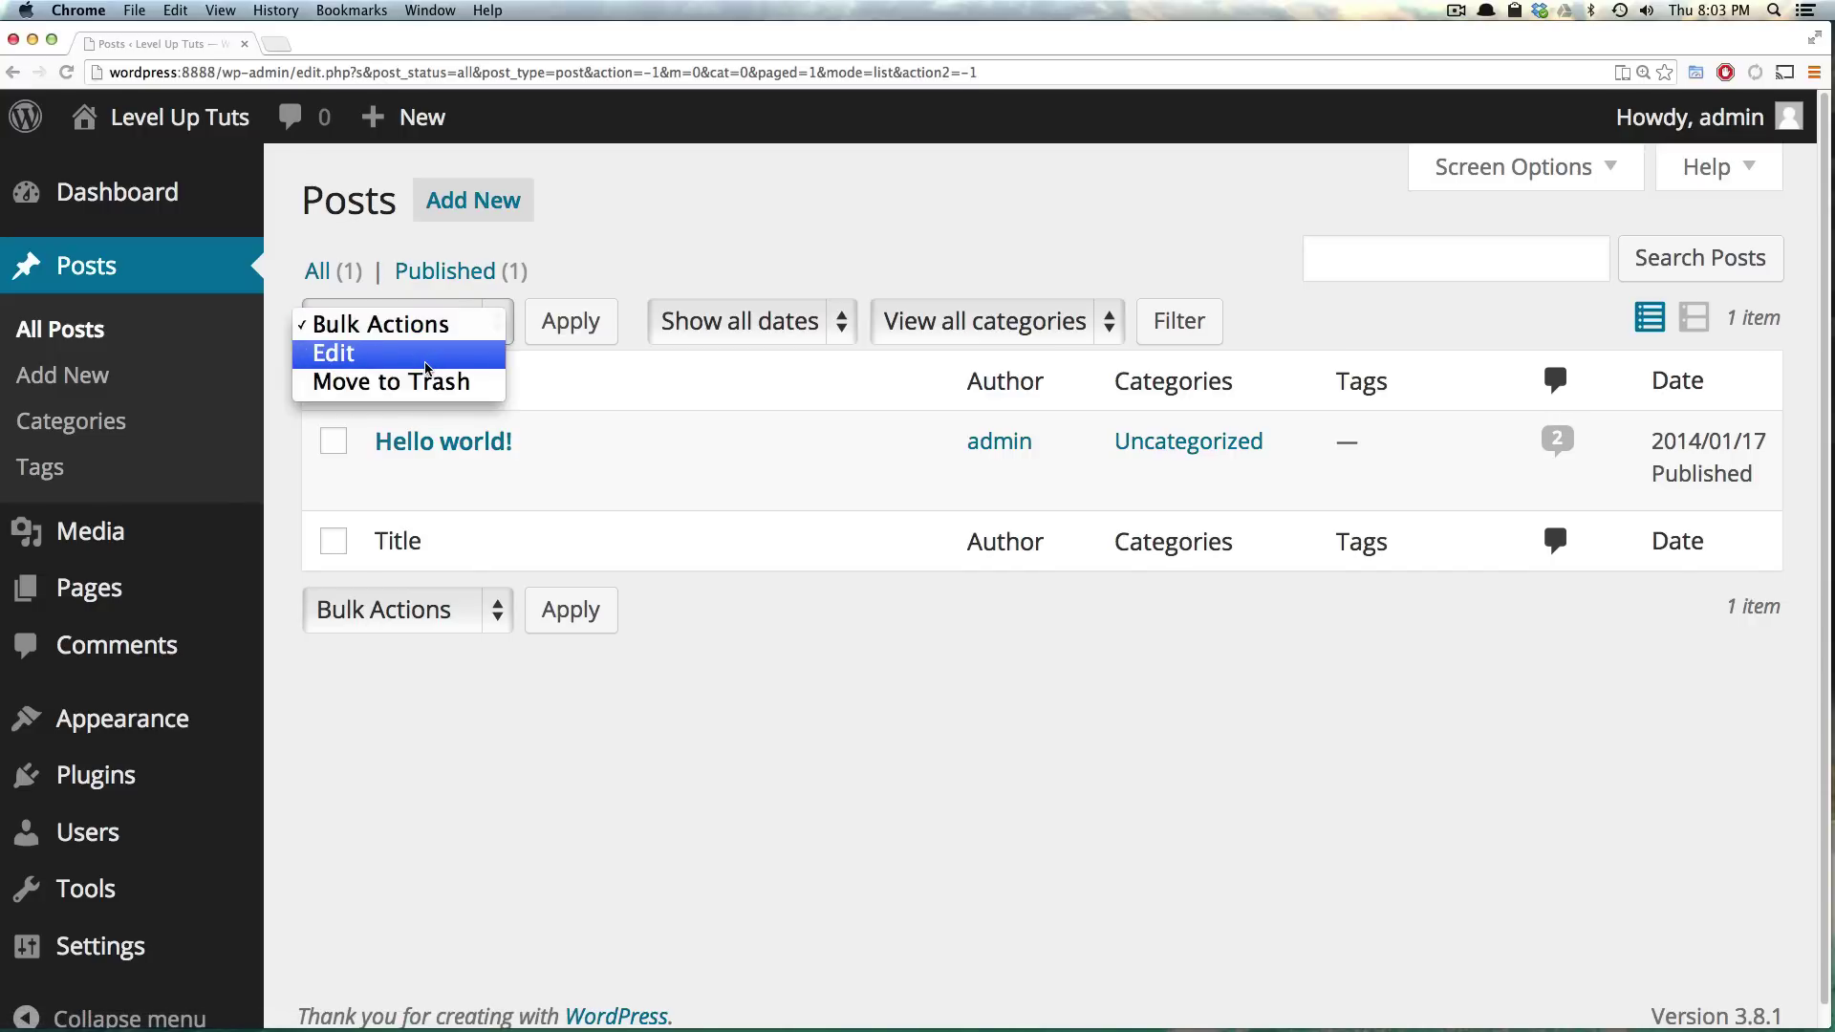
click(682, 227)
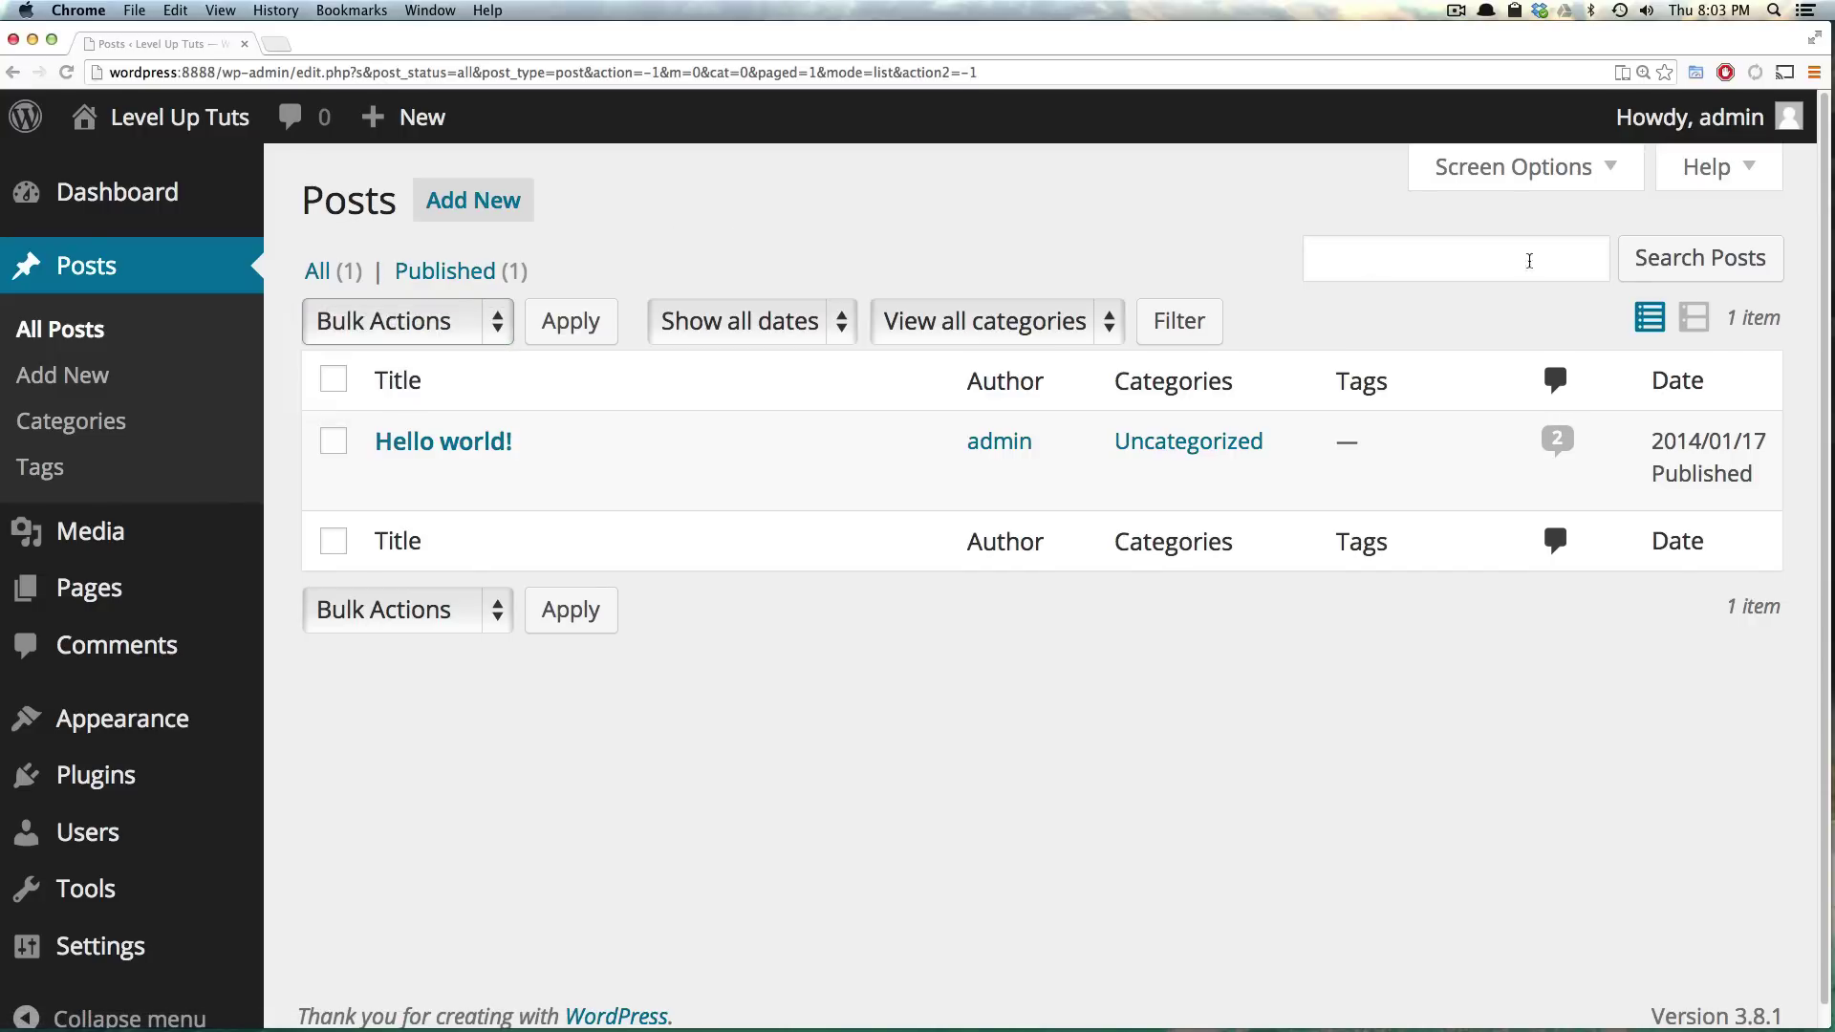
click(1694, 317)
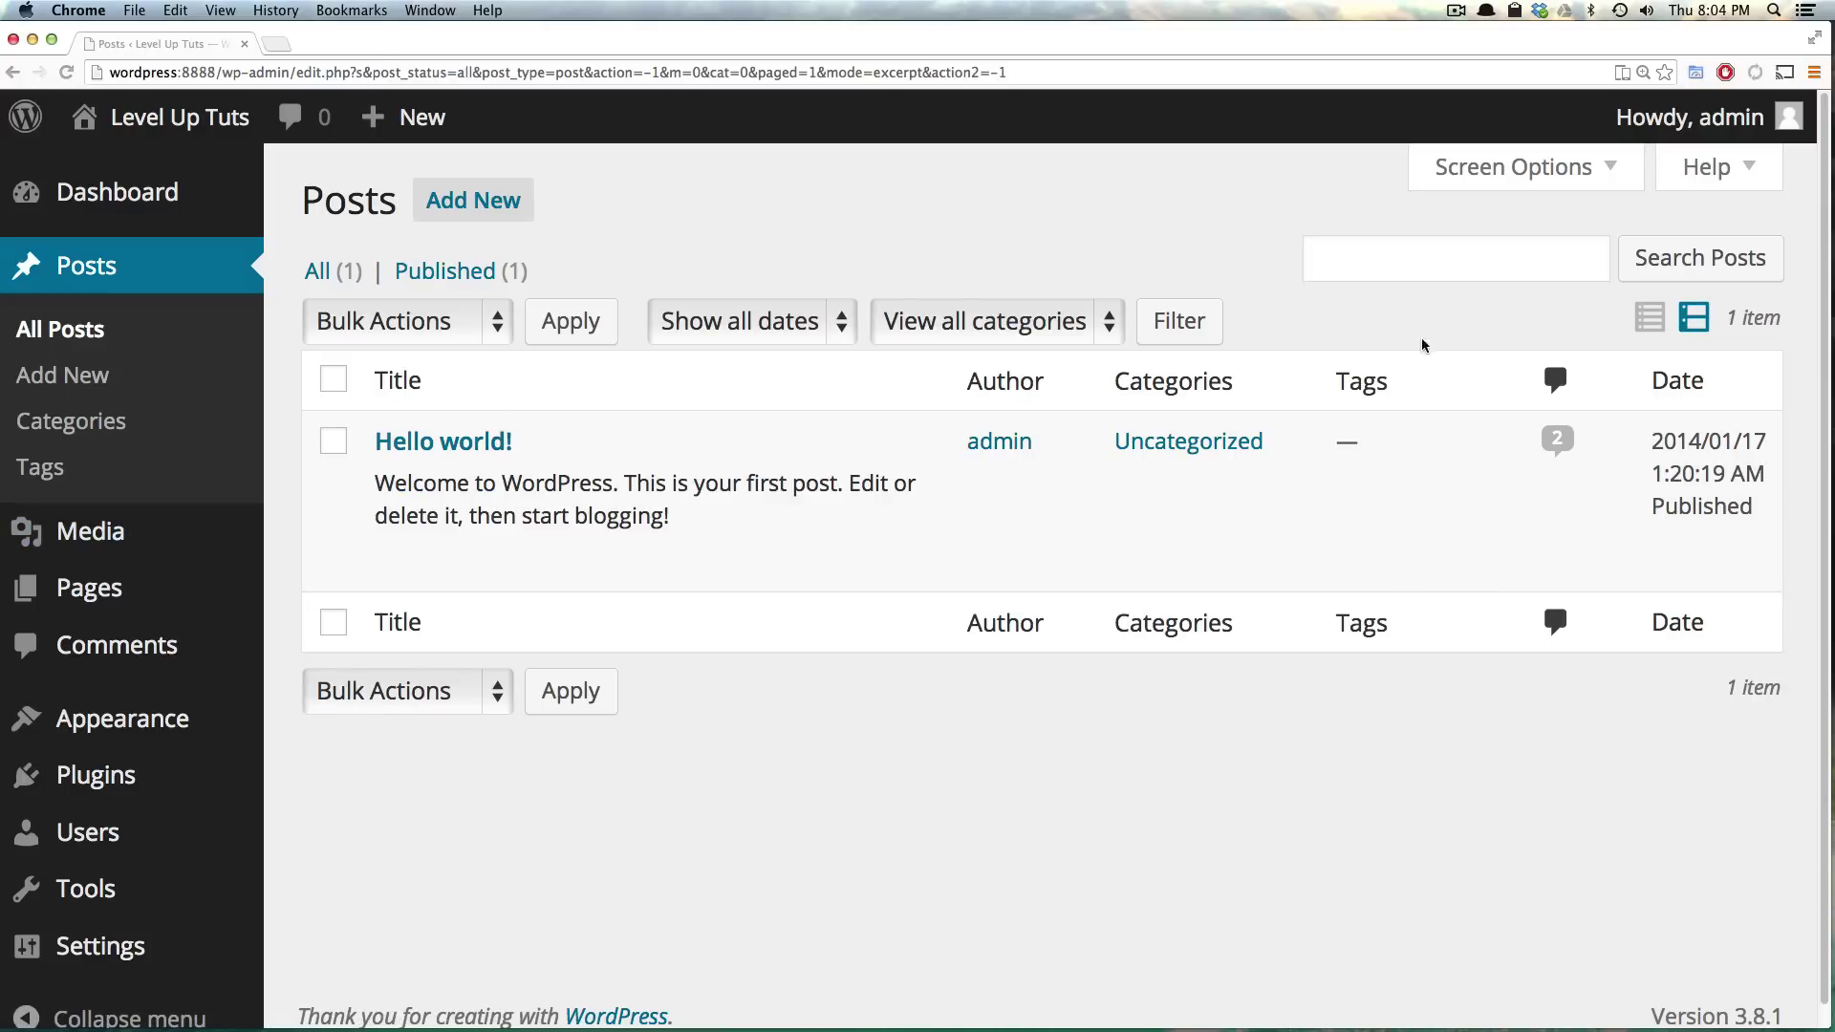
click(1391, 268)
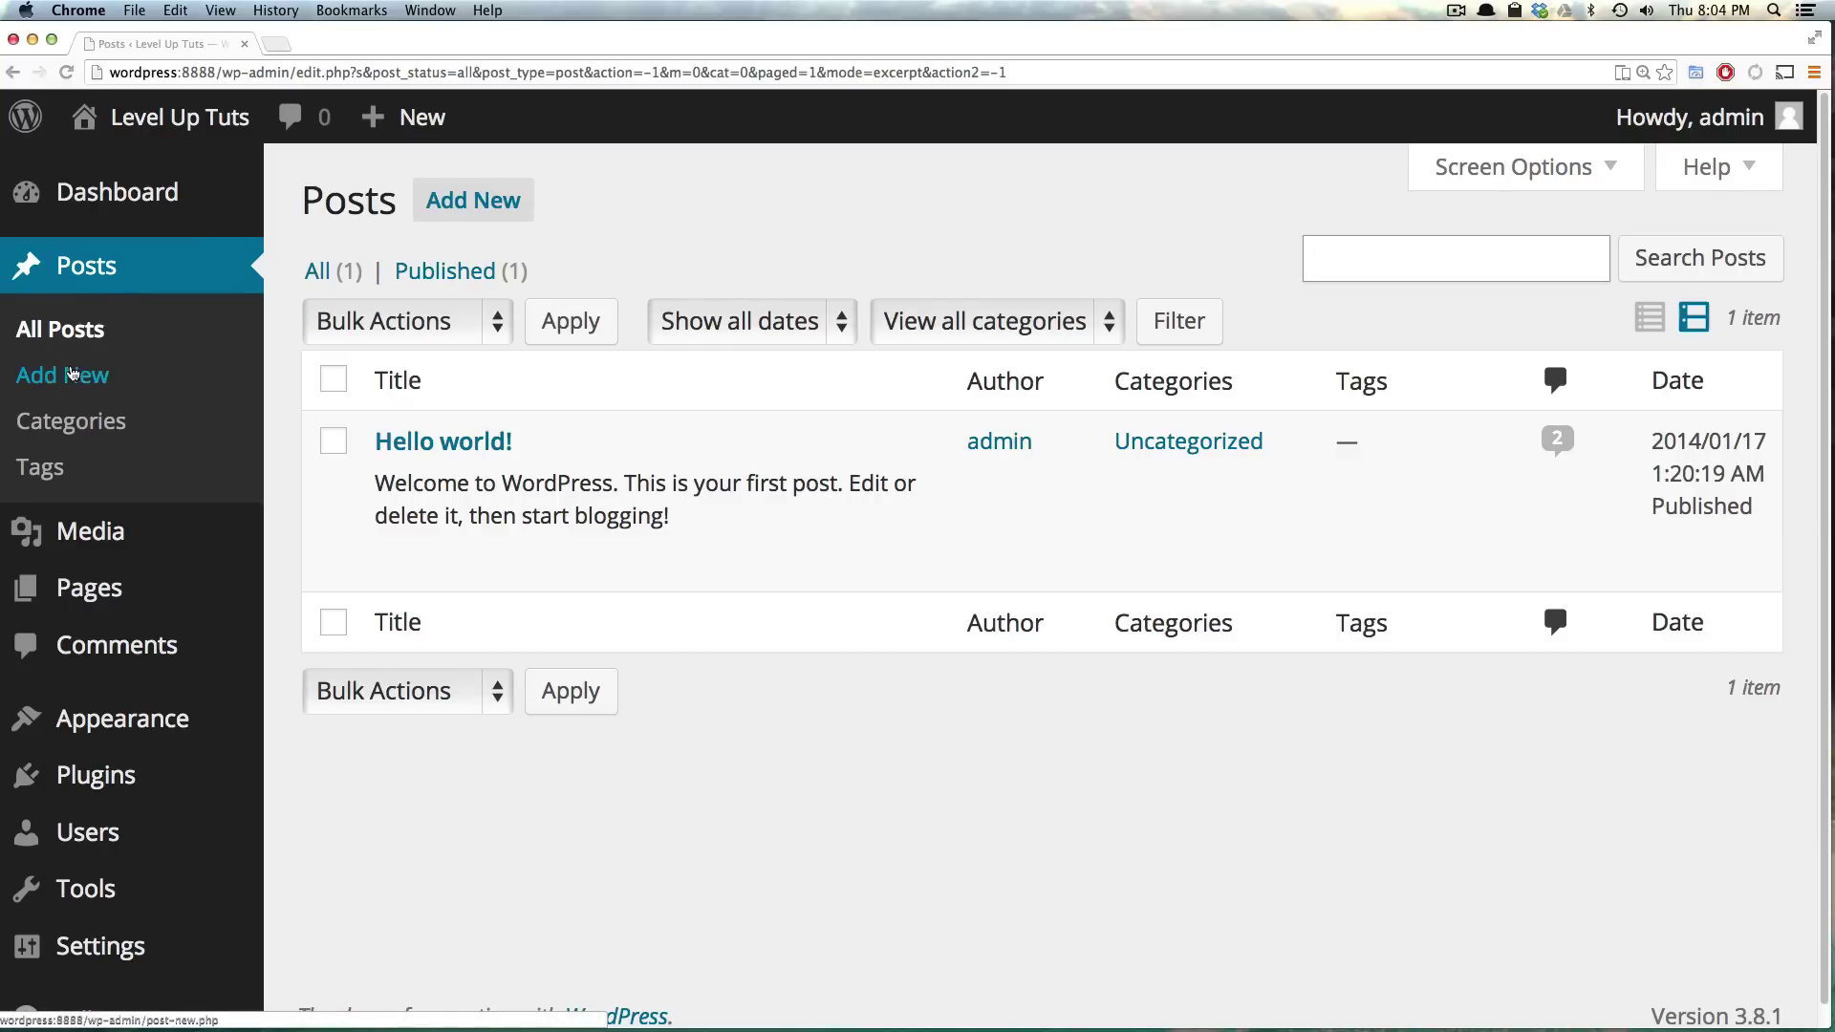
Open the Categories page, which lists only Uncategorized with 1 post
click(69, 424)
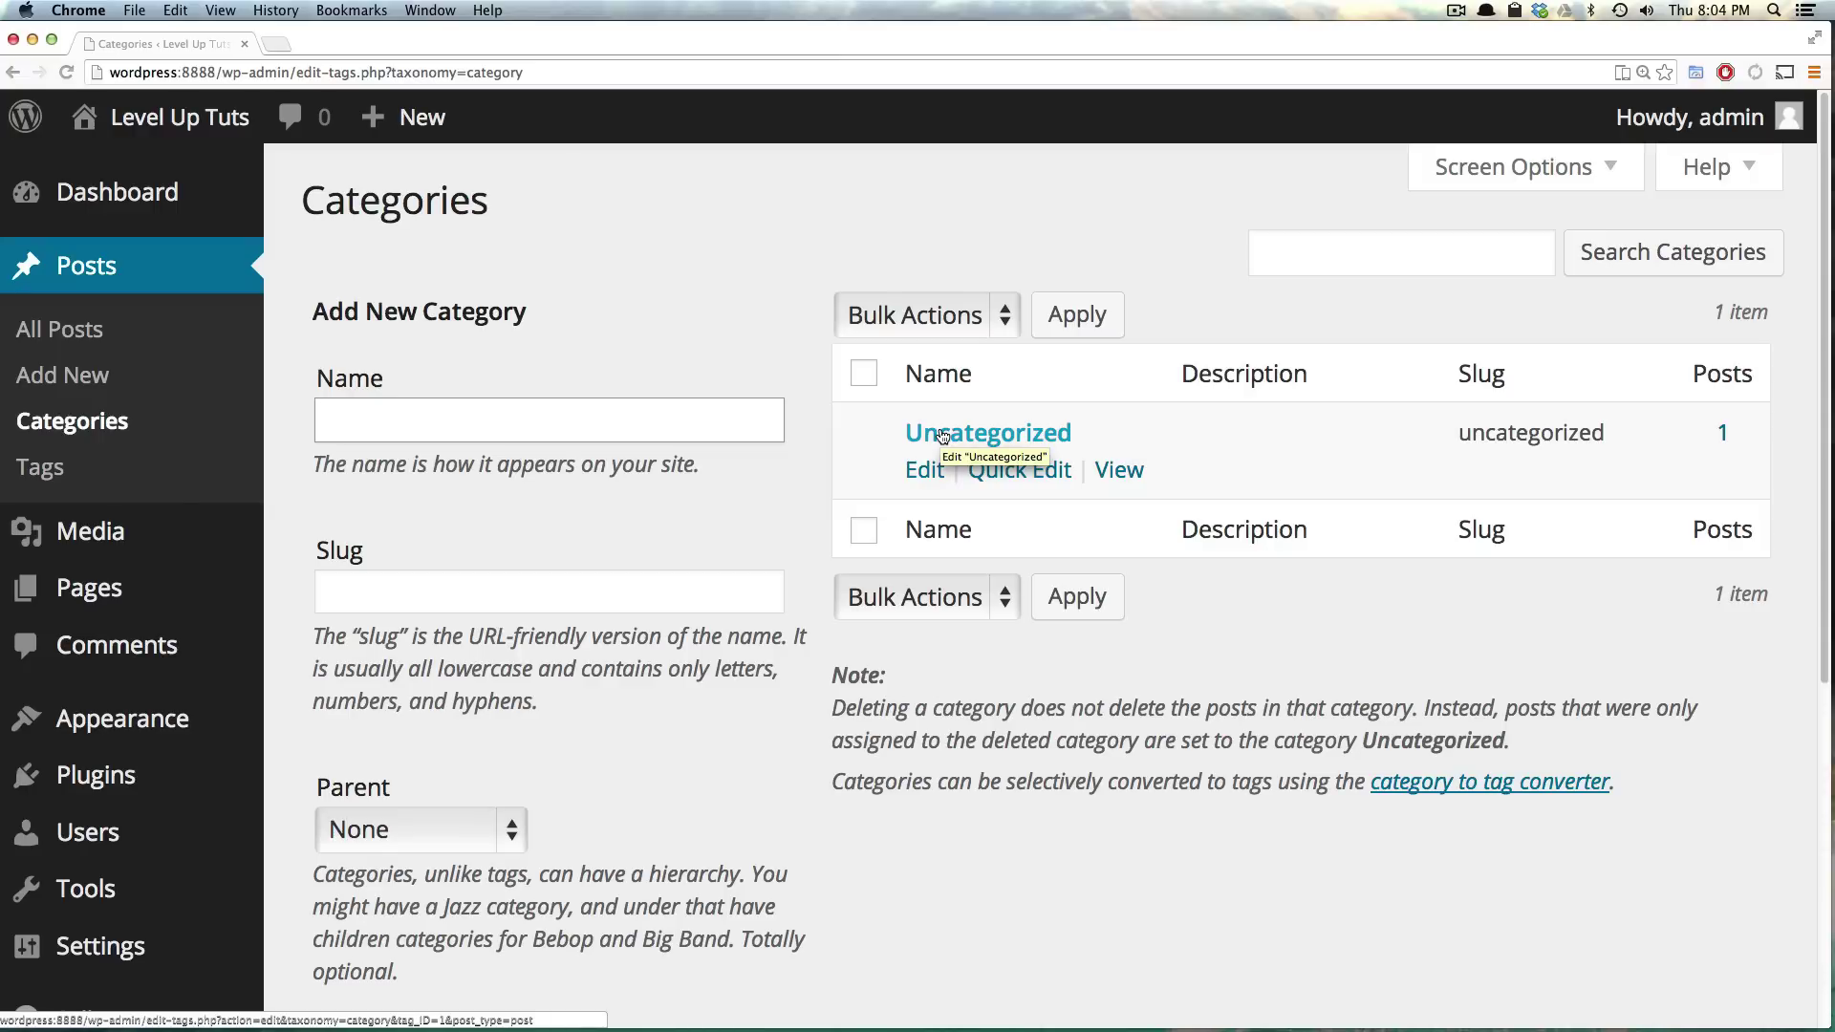
Open the Tags page, which shows no tags and an empty Add New Tag form
click(24, 476)
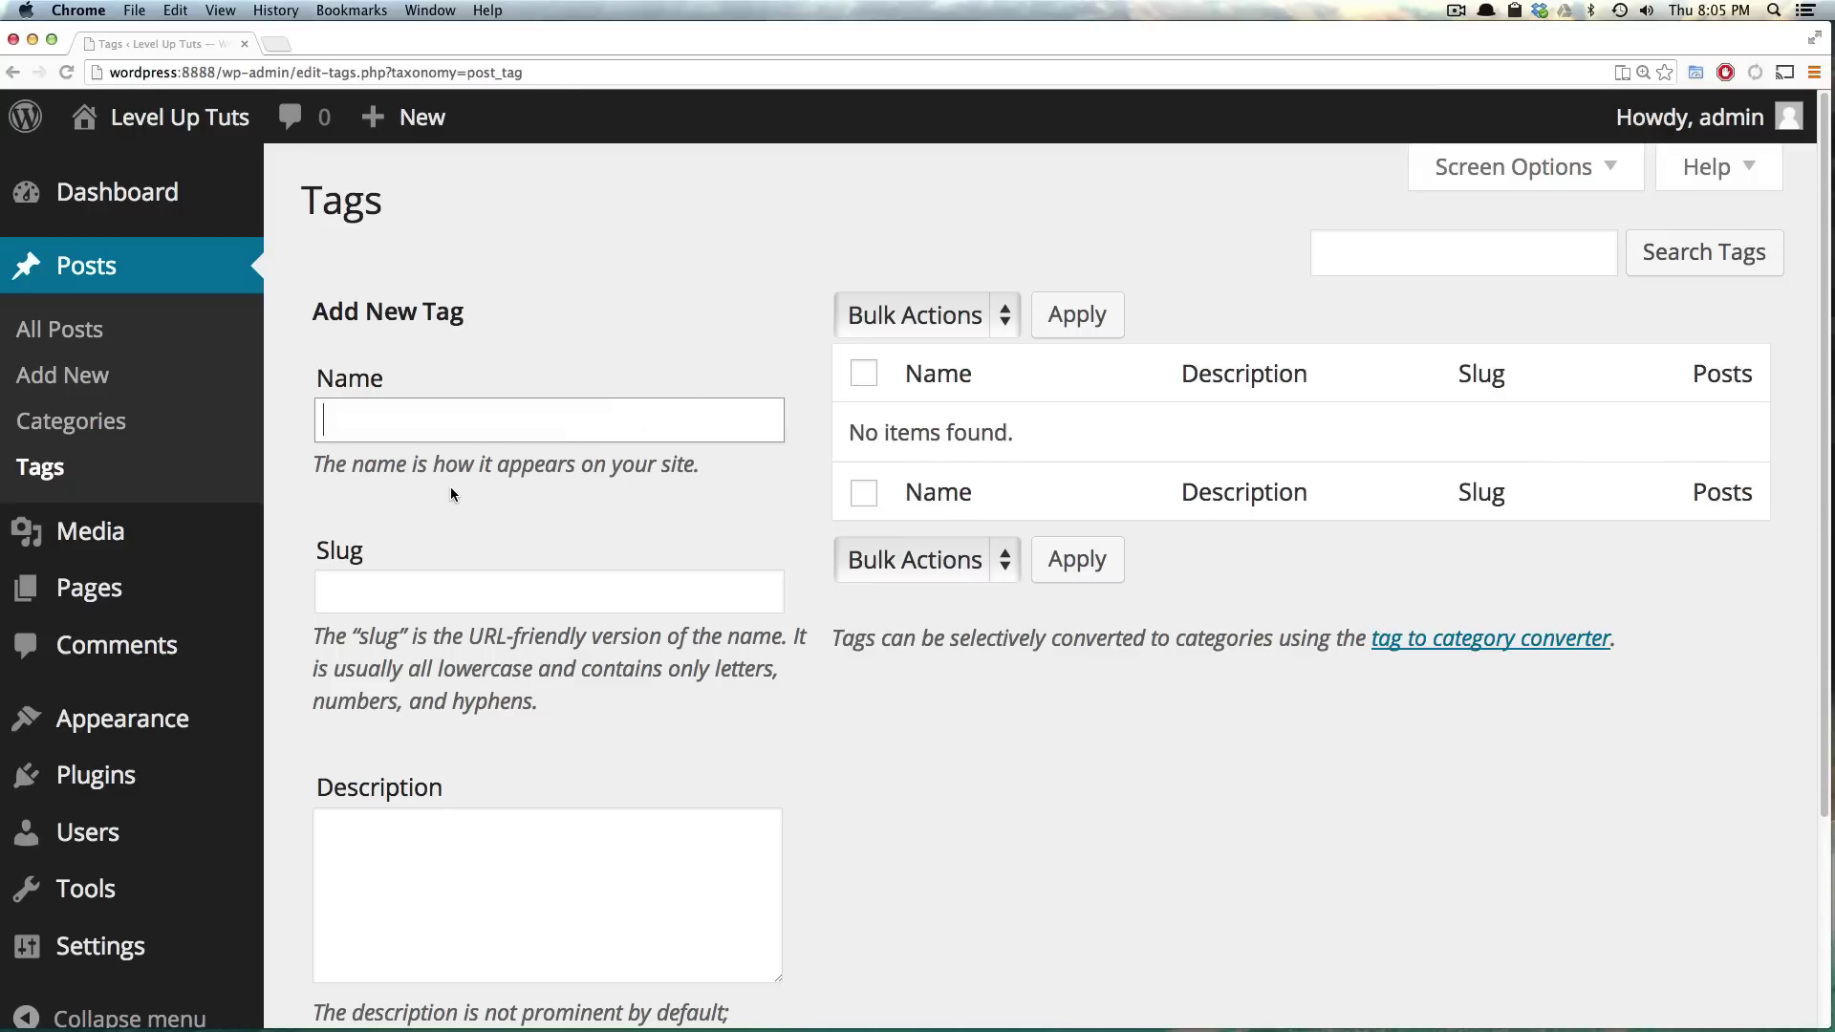
Review the empty Media Library and Upload New Media page, then list Pages showing Sample Page
click(82, 537)
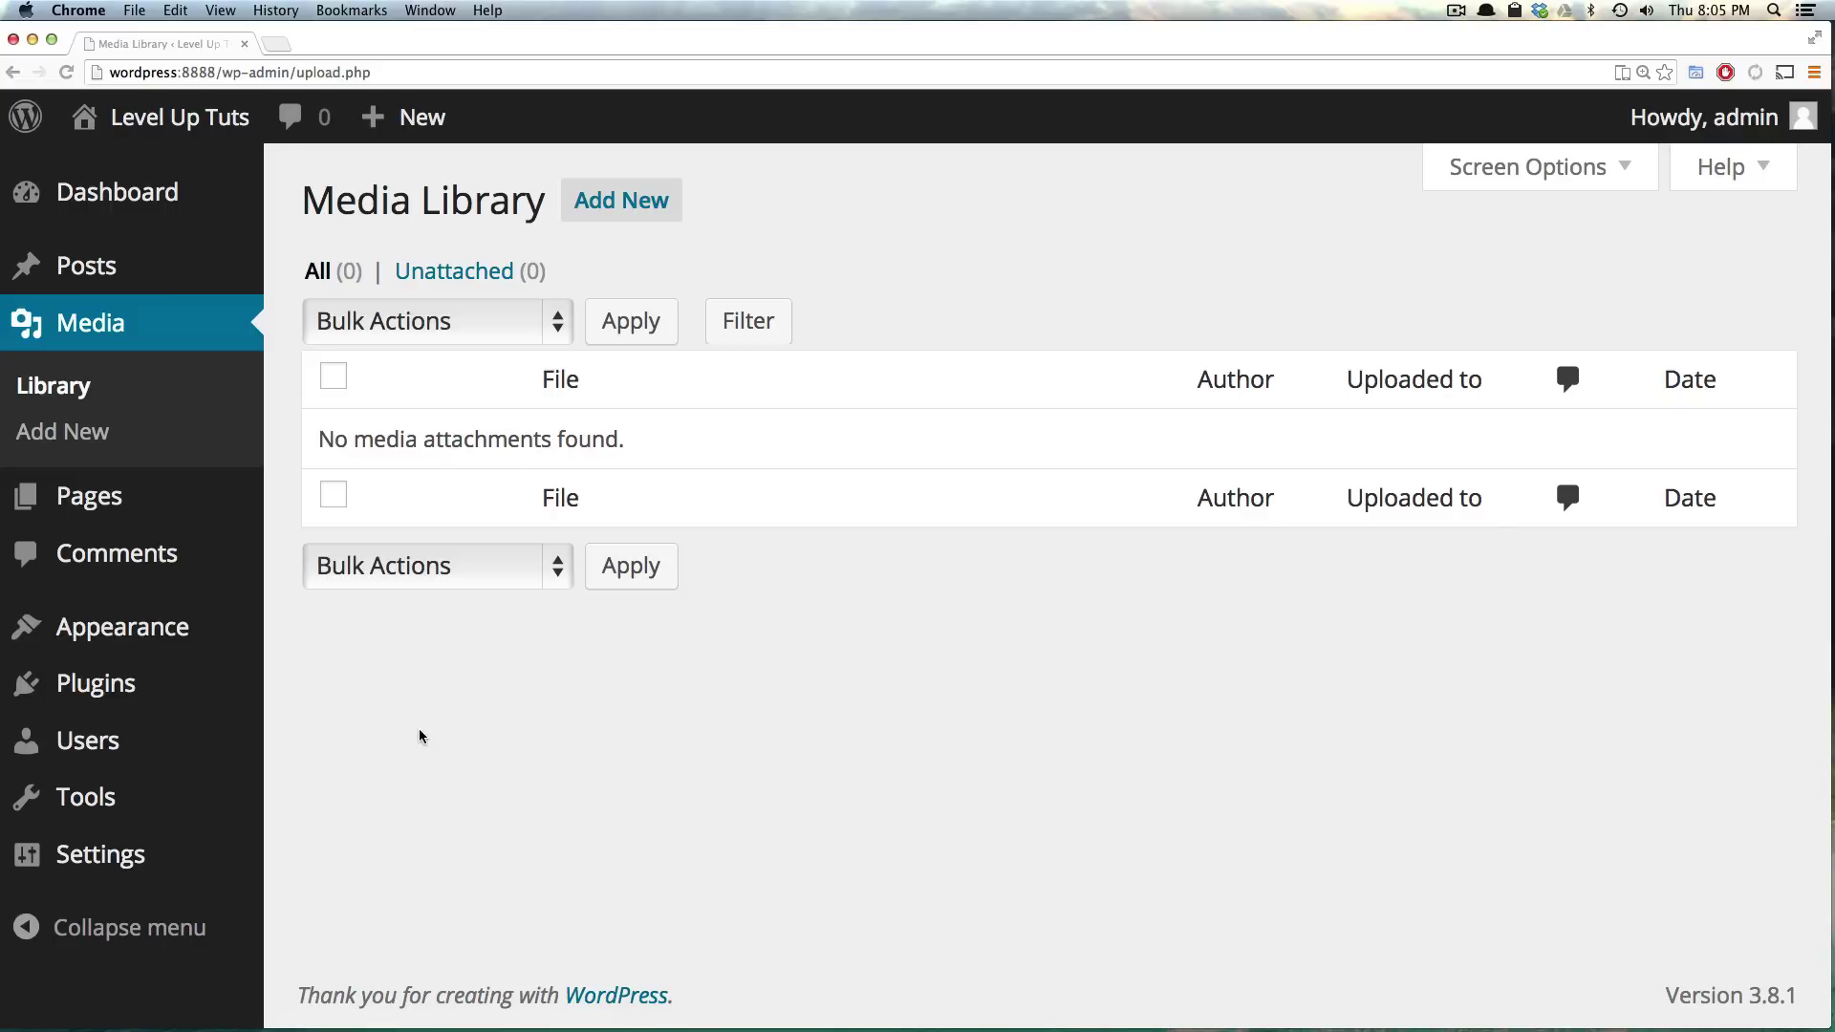
click(417, 330)
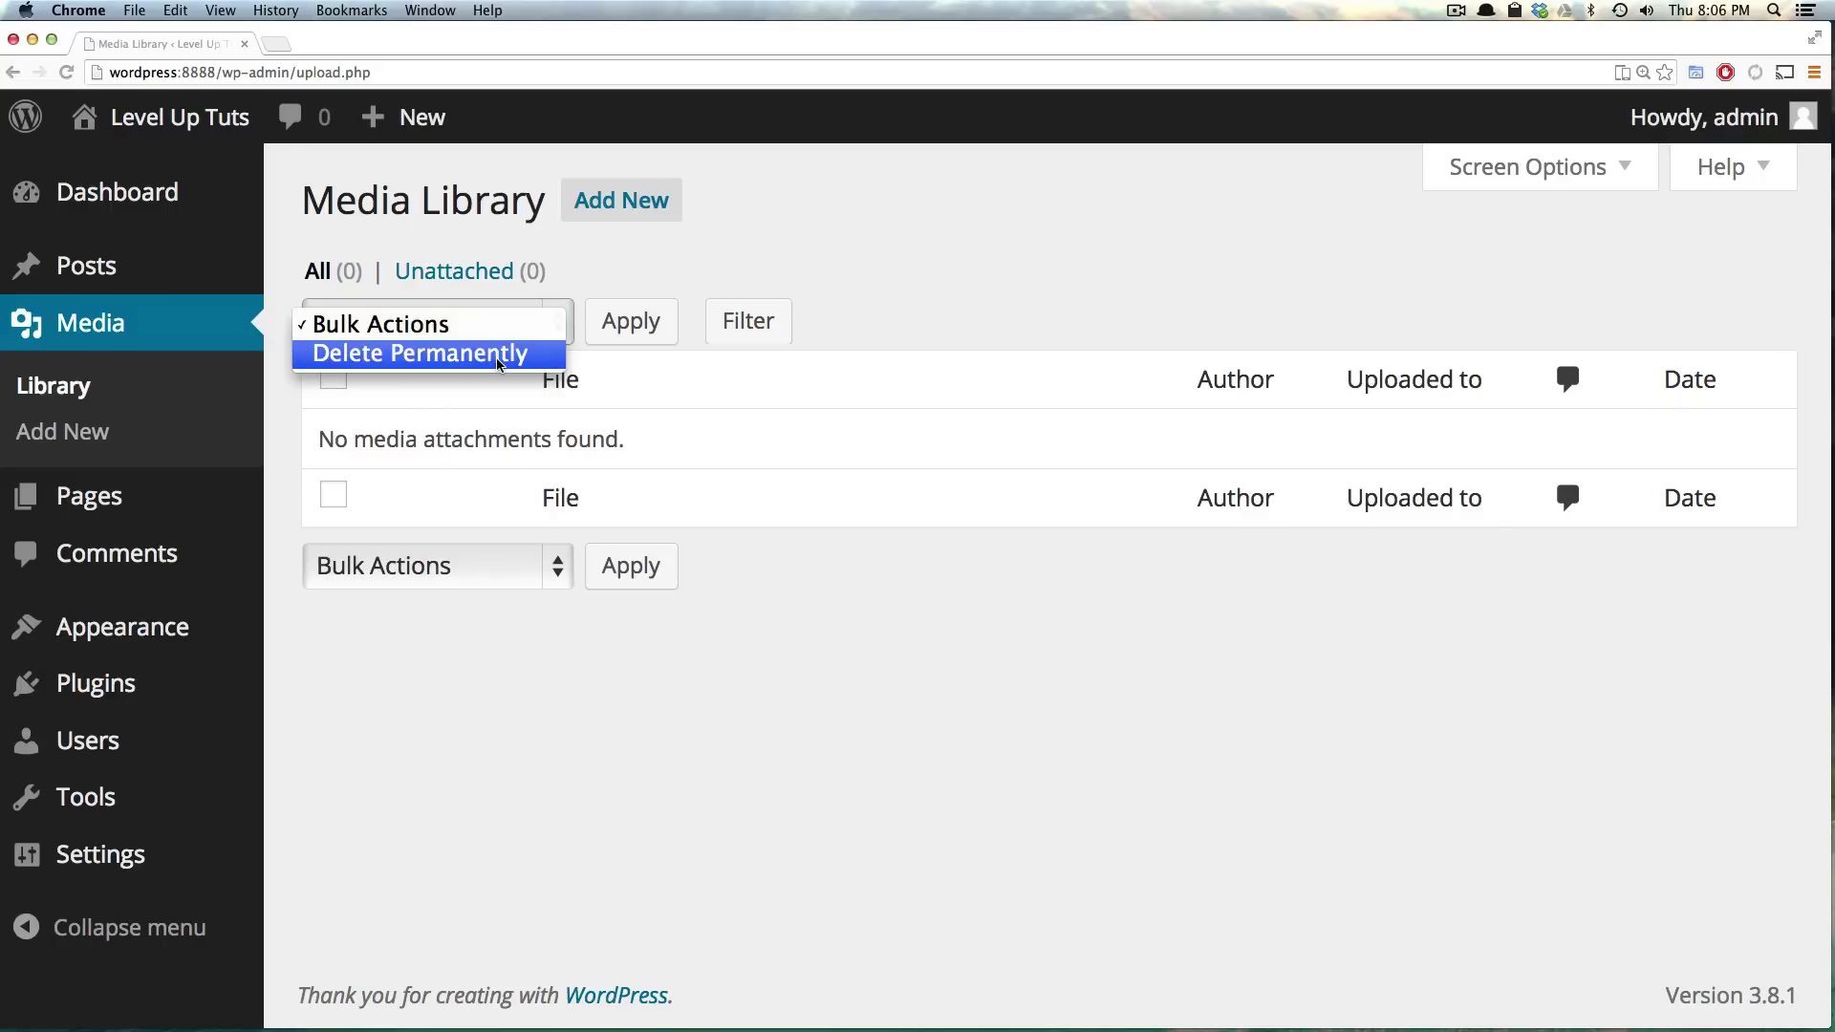
click(919, 285)
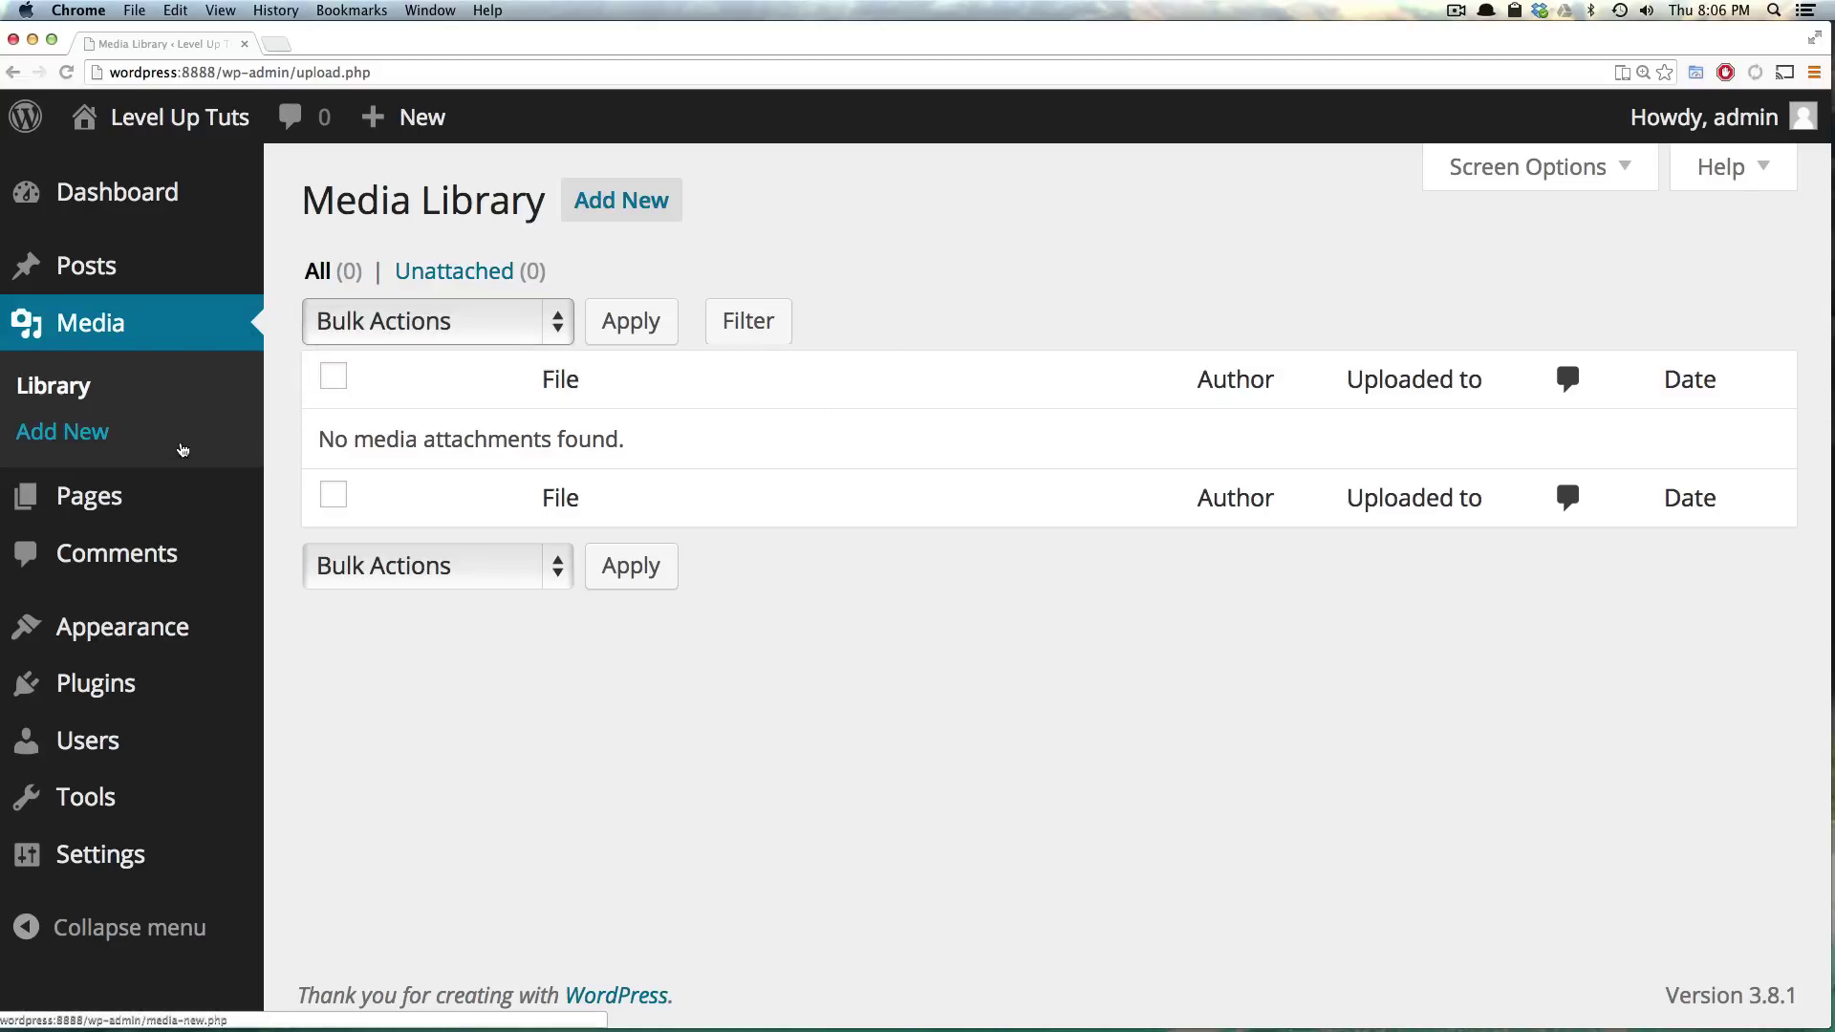
click(78, 436)
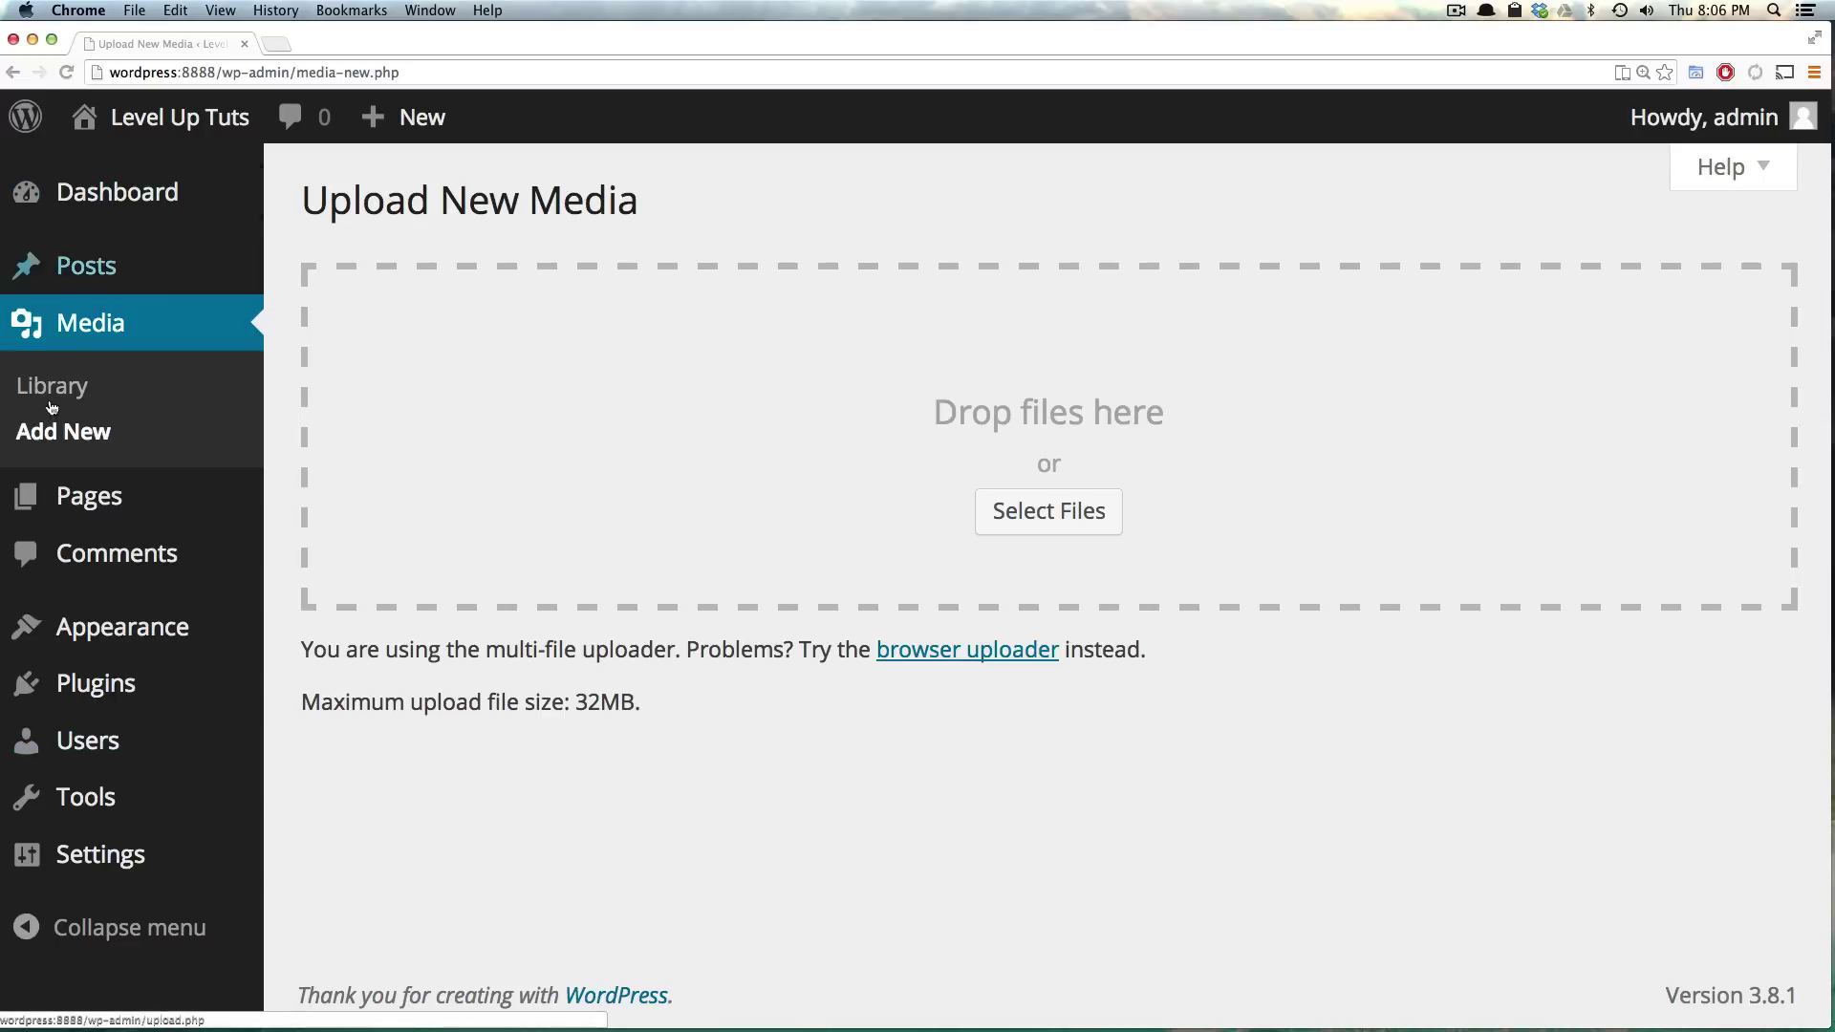
click(80, 489)
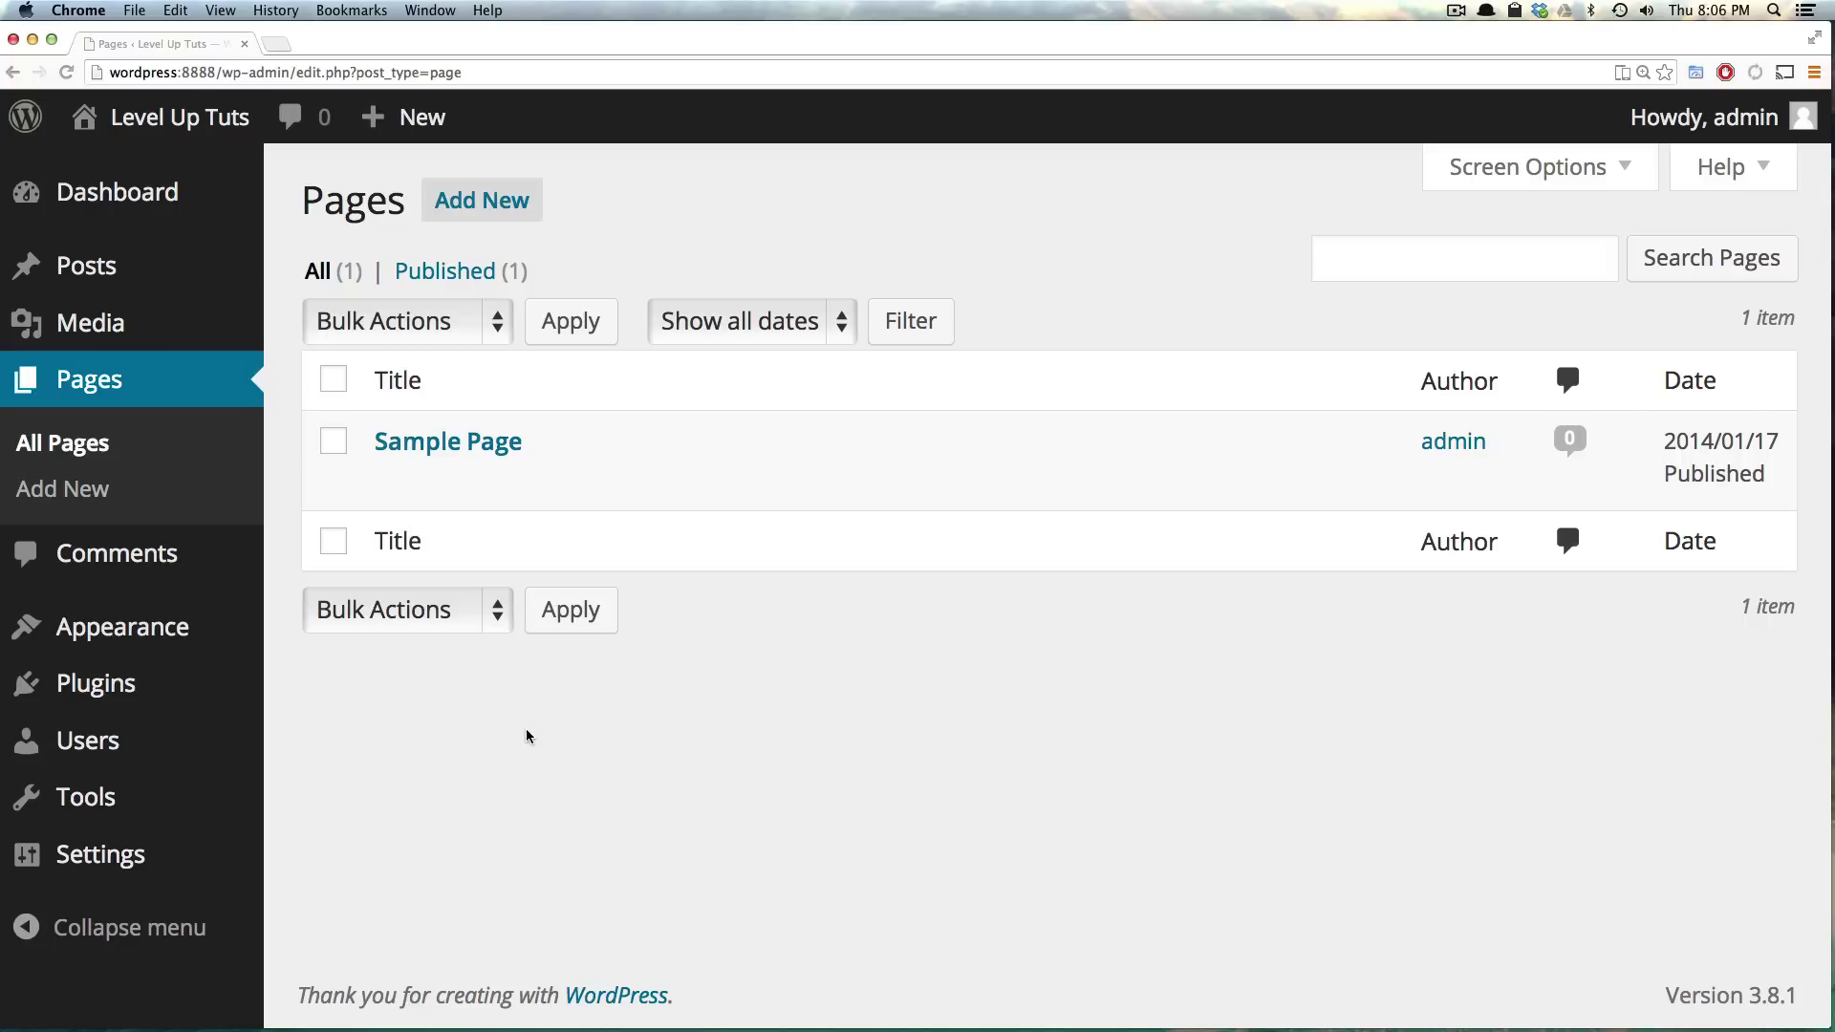
Open the Comments list showing the two comments on Hello world!
click(130, 574)
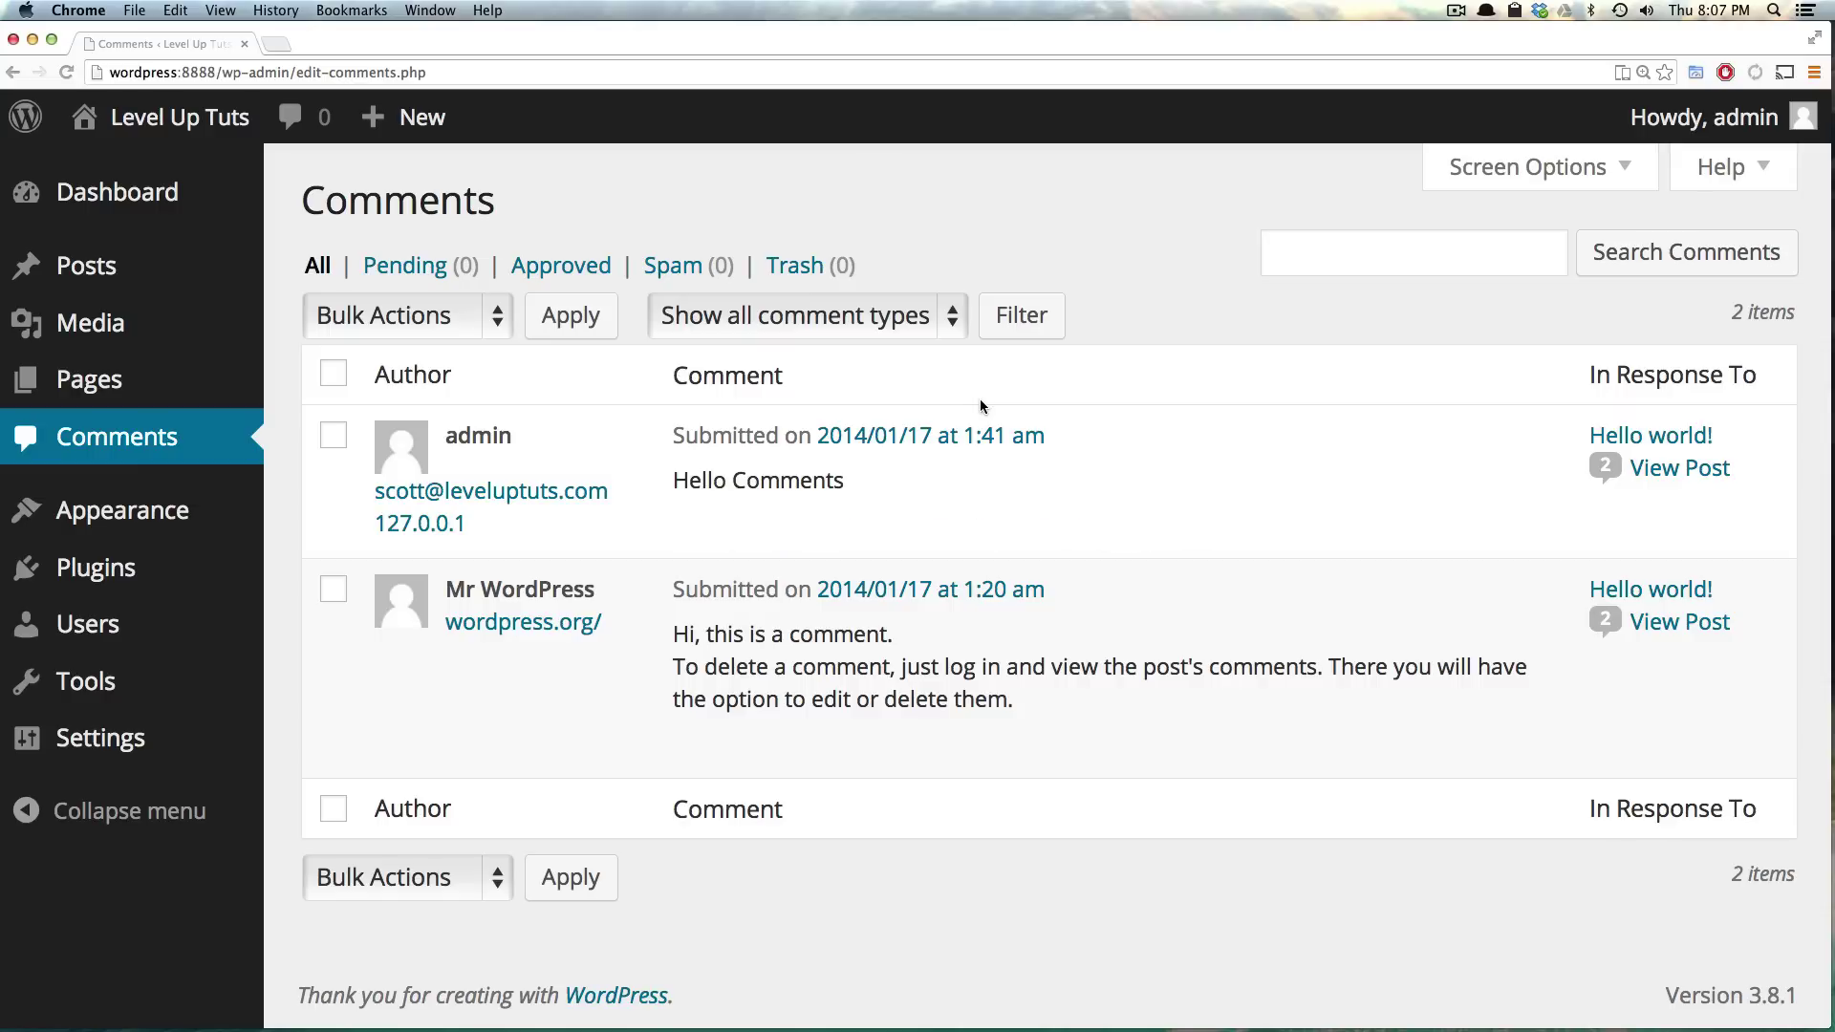
mouse_move(908, 472)
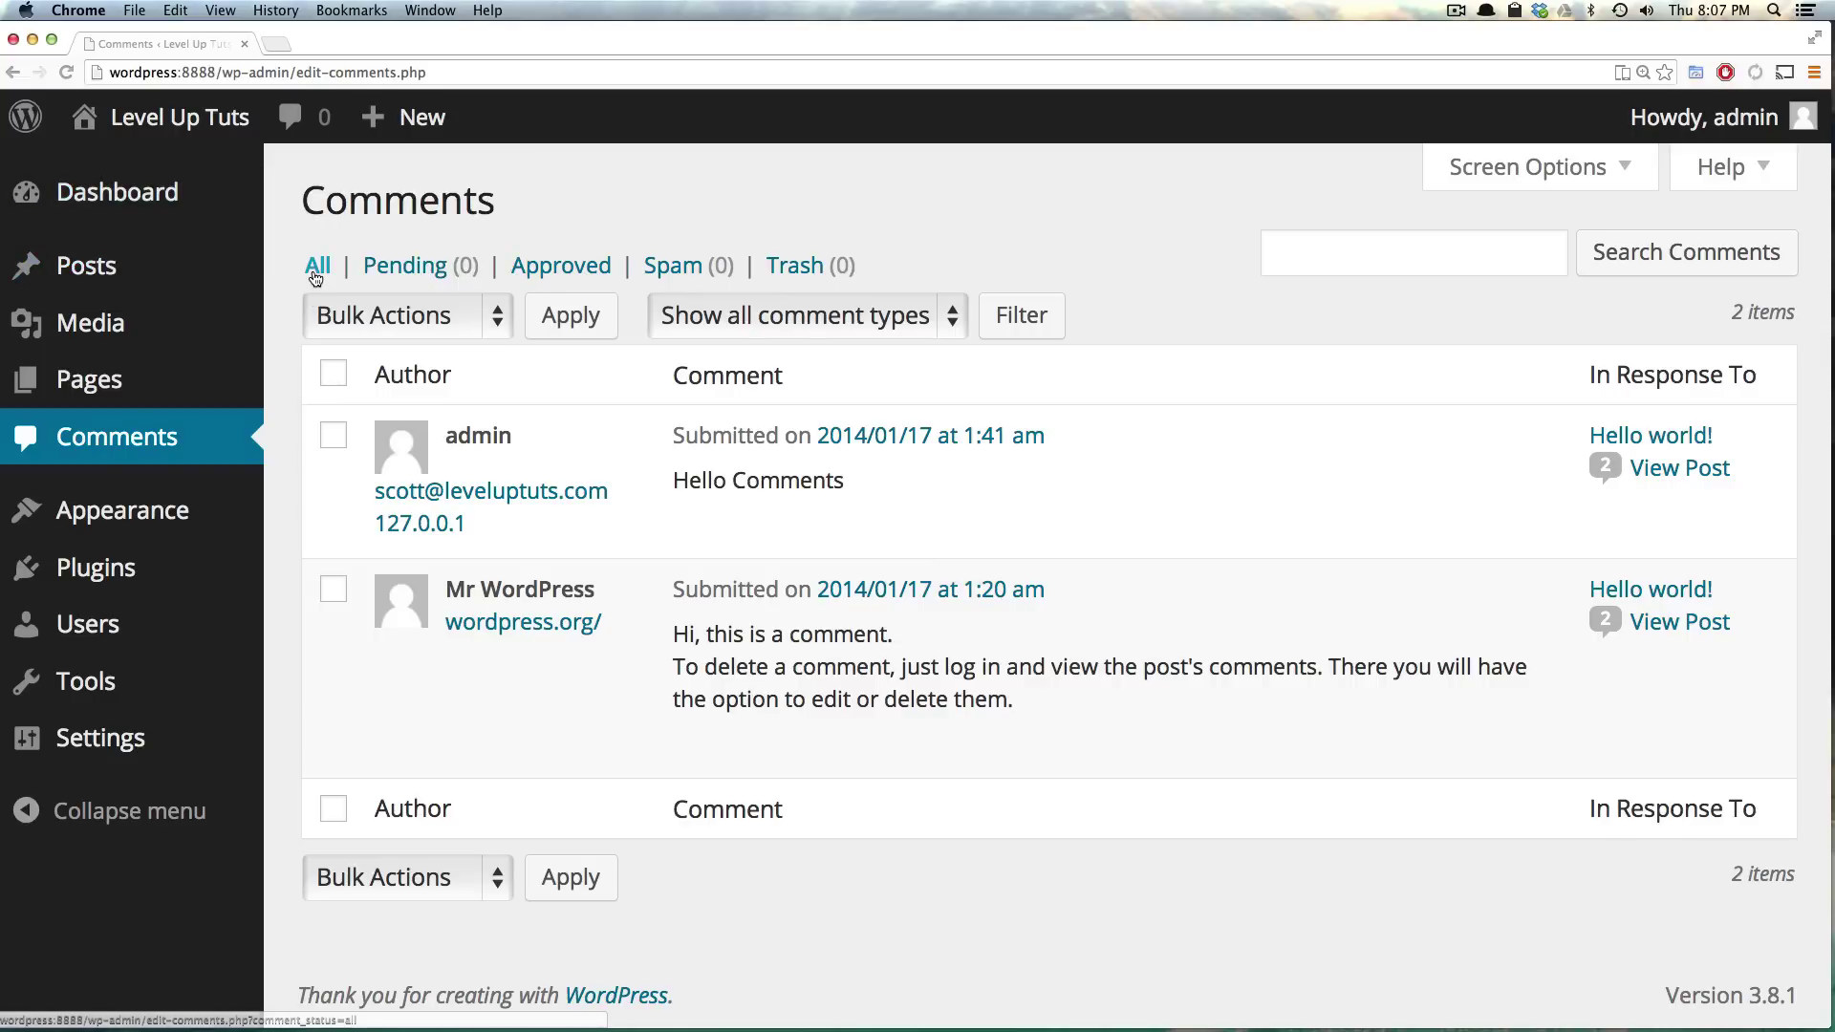
click(430, 275)
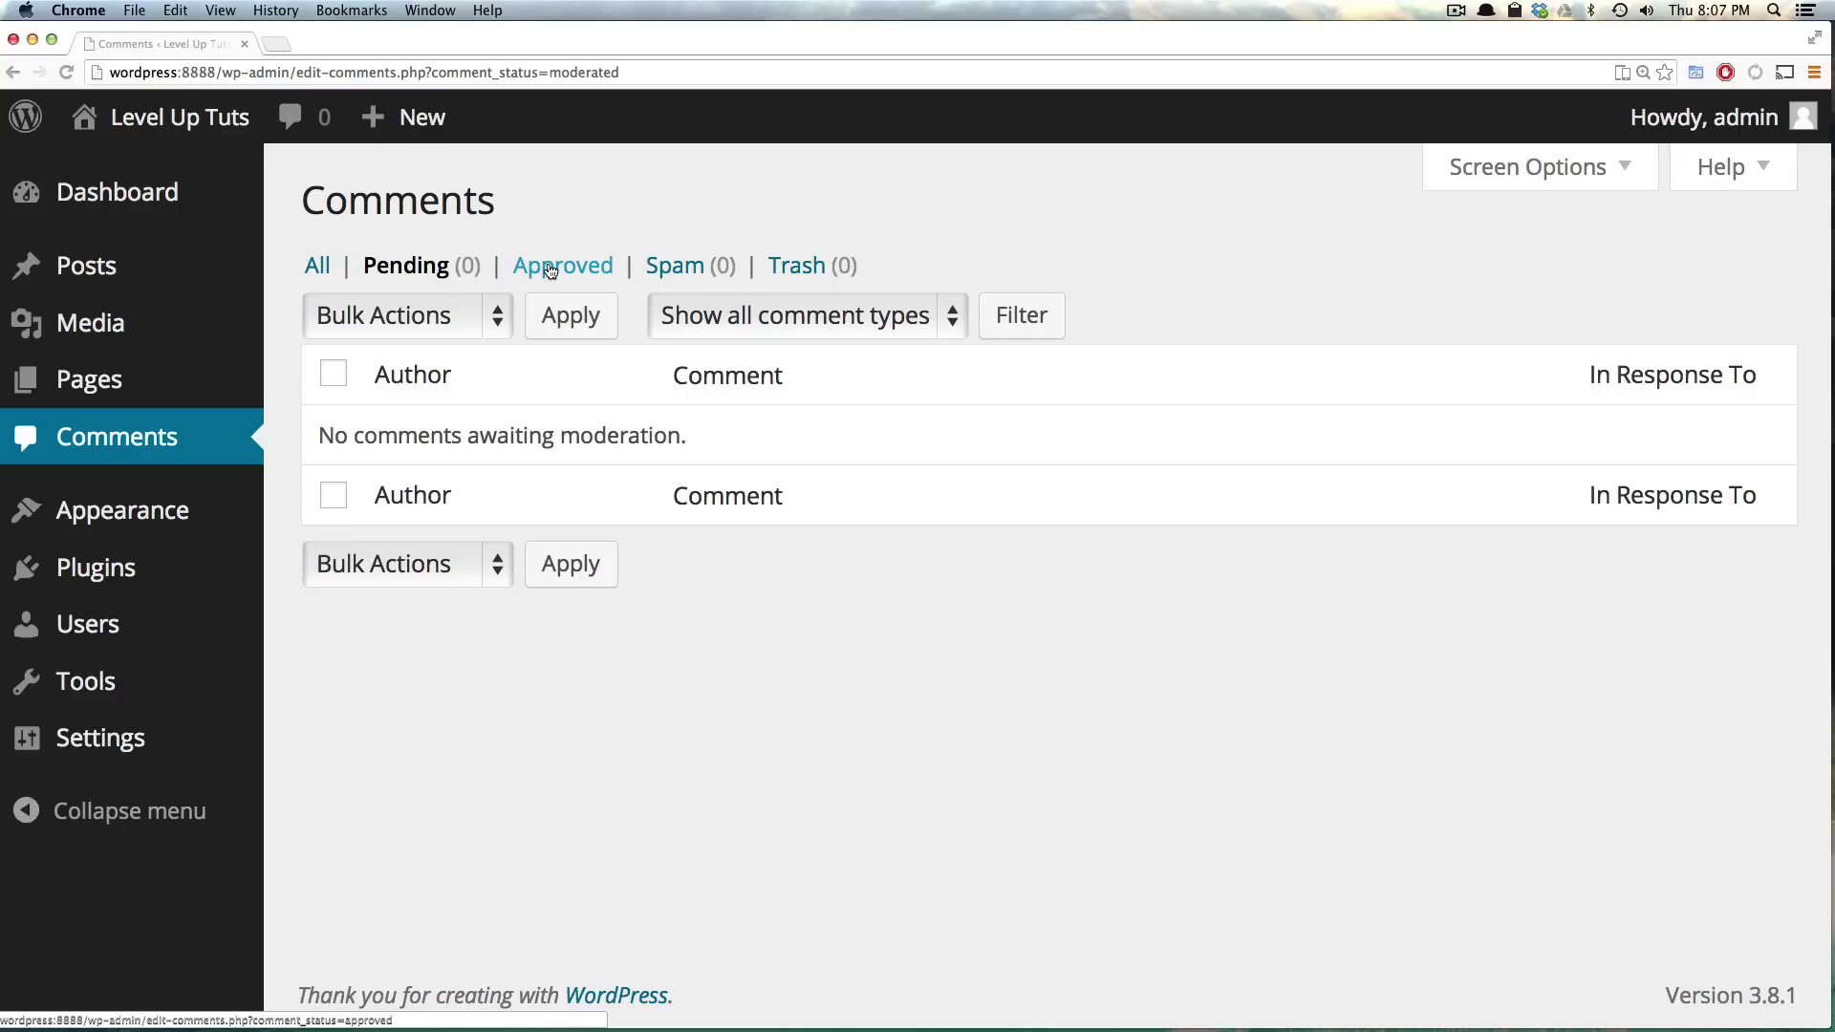
click(551, 271)
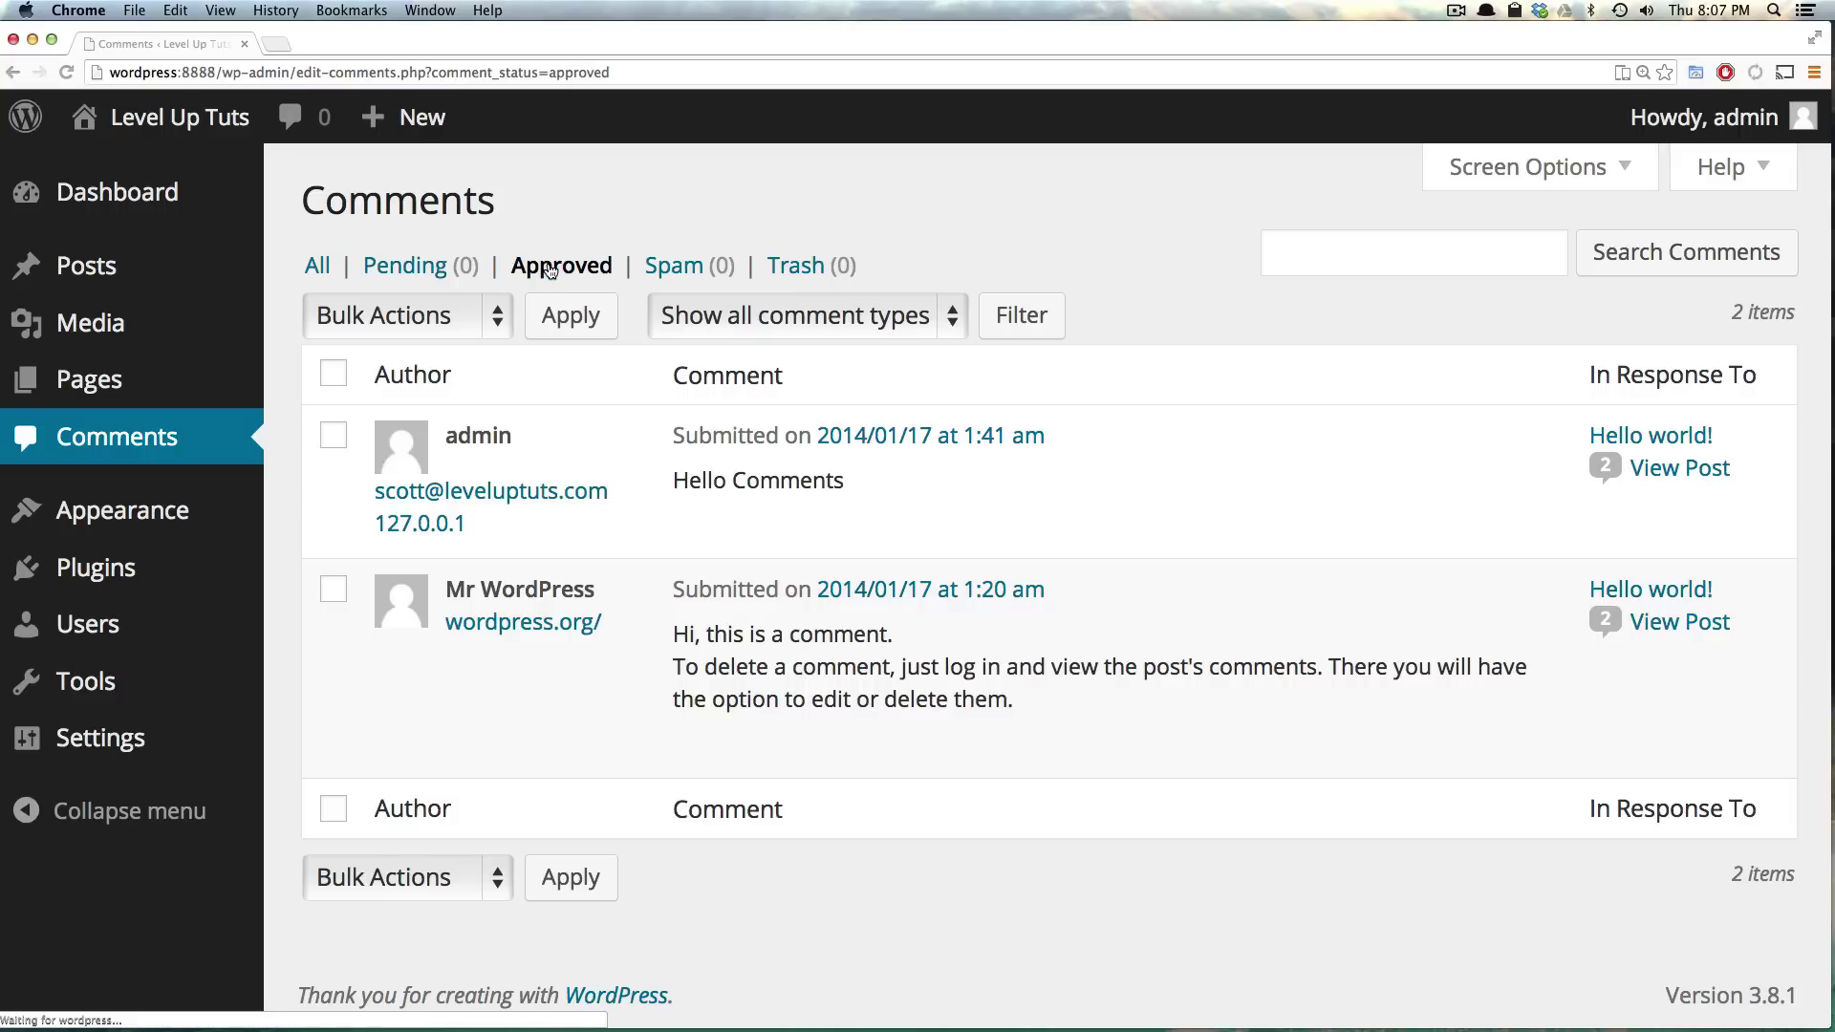
click(703, 264)
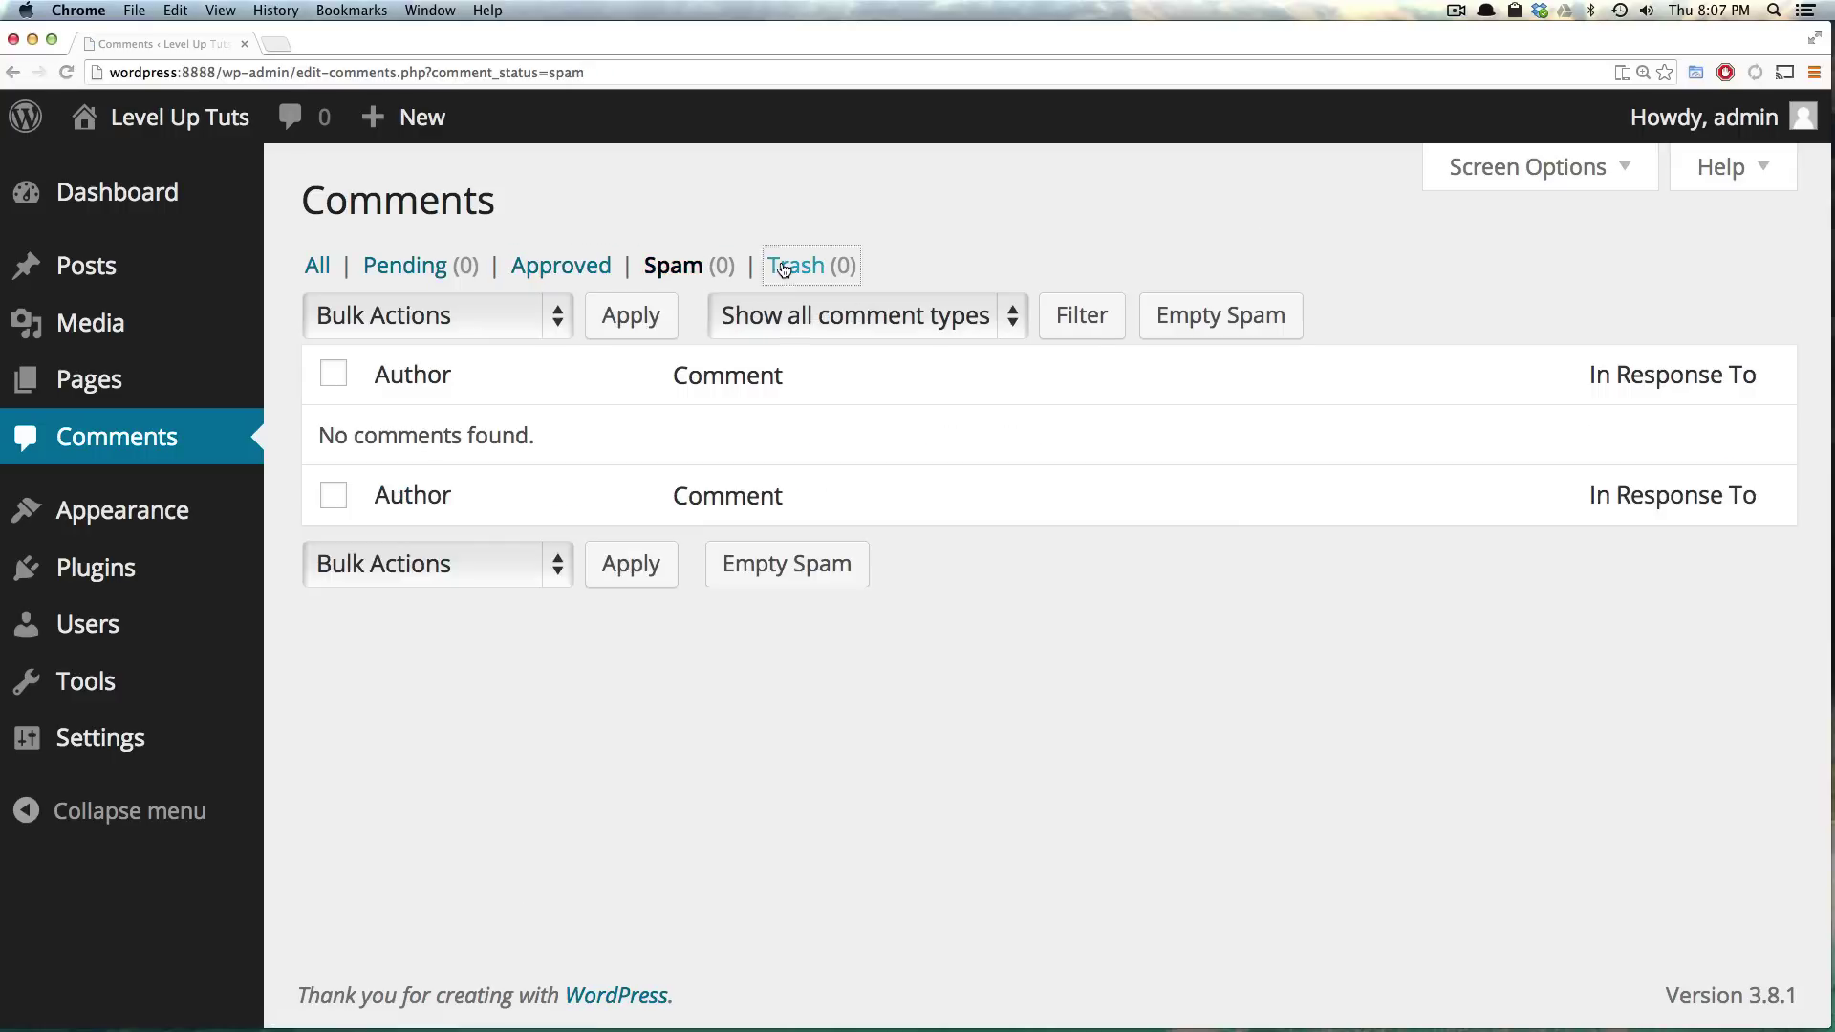
click(793, 266)
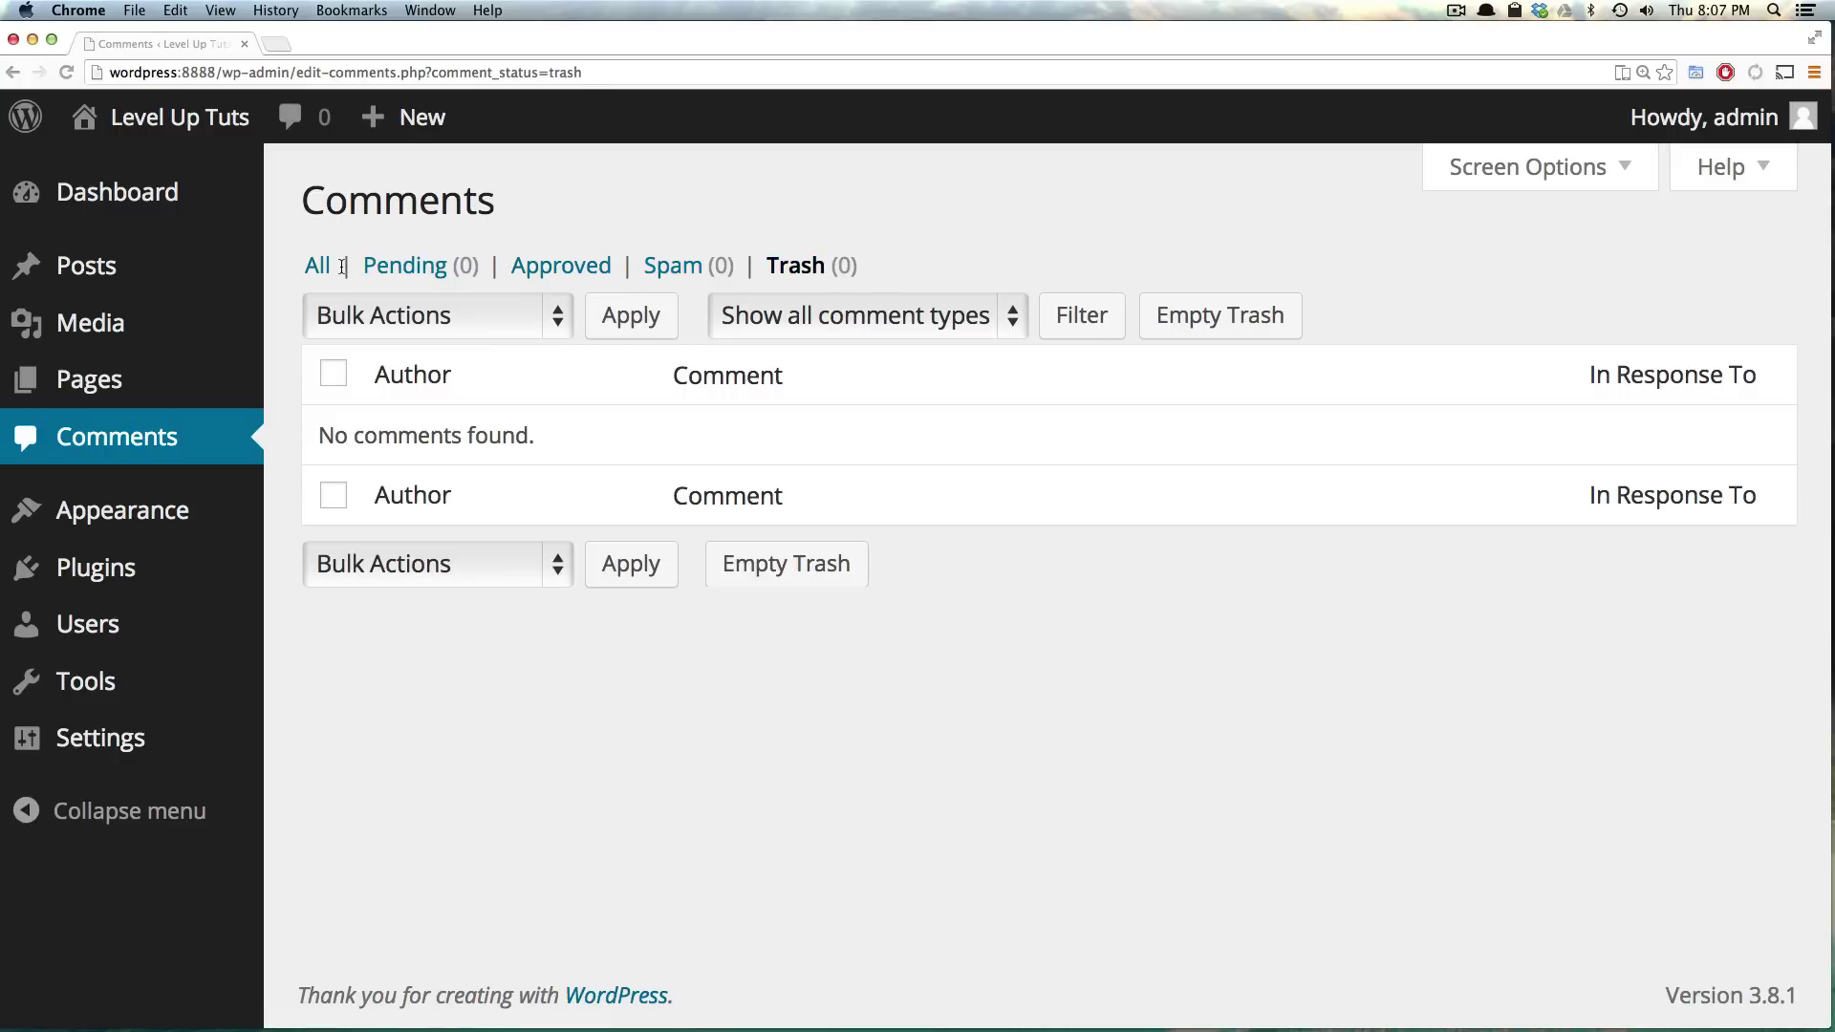
click(320, 268)
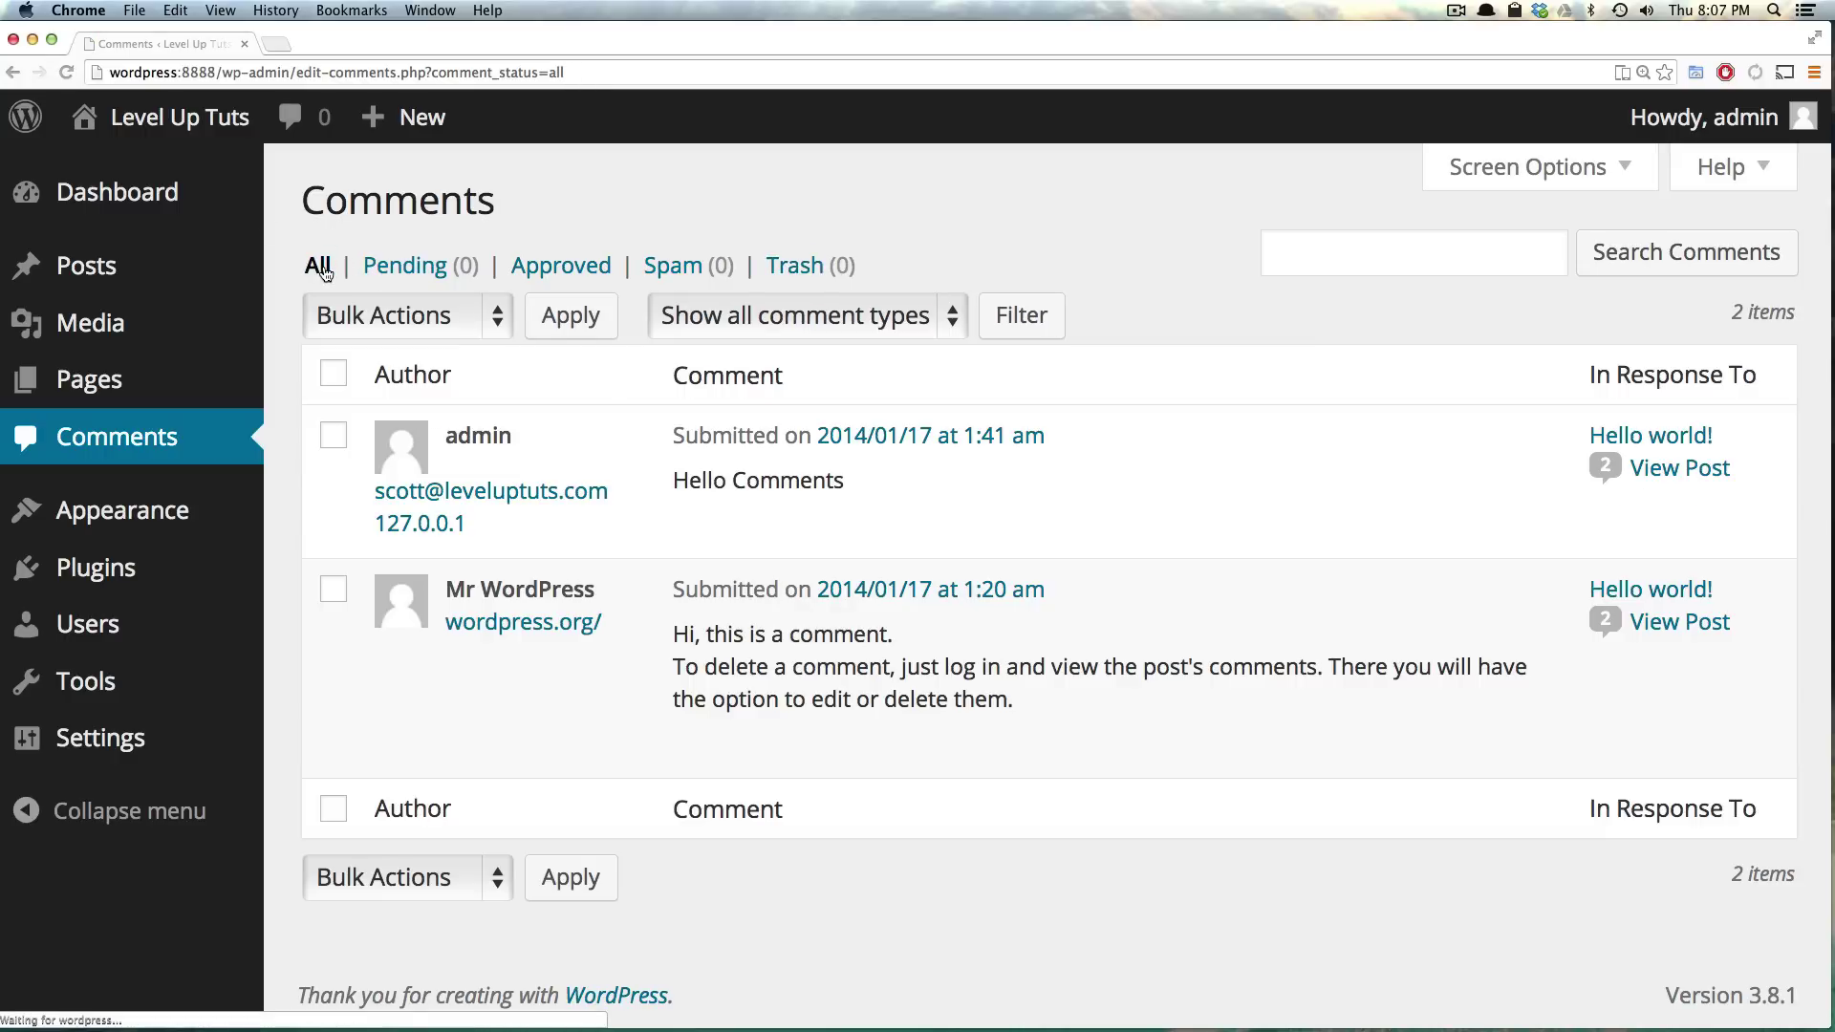
mouse_move(953, 632)
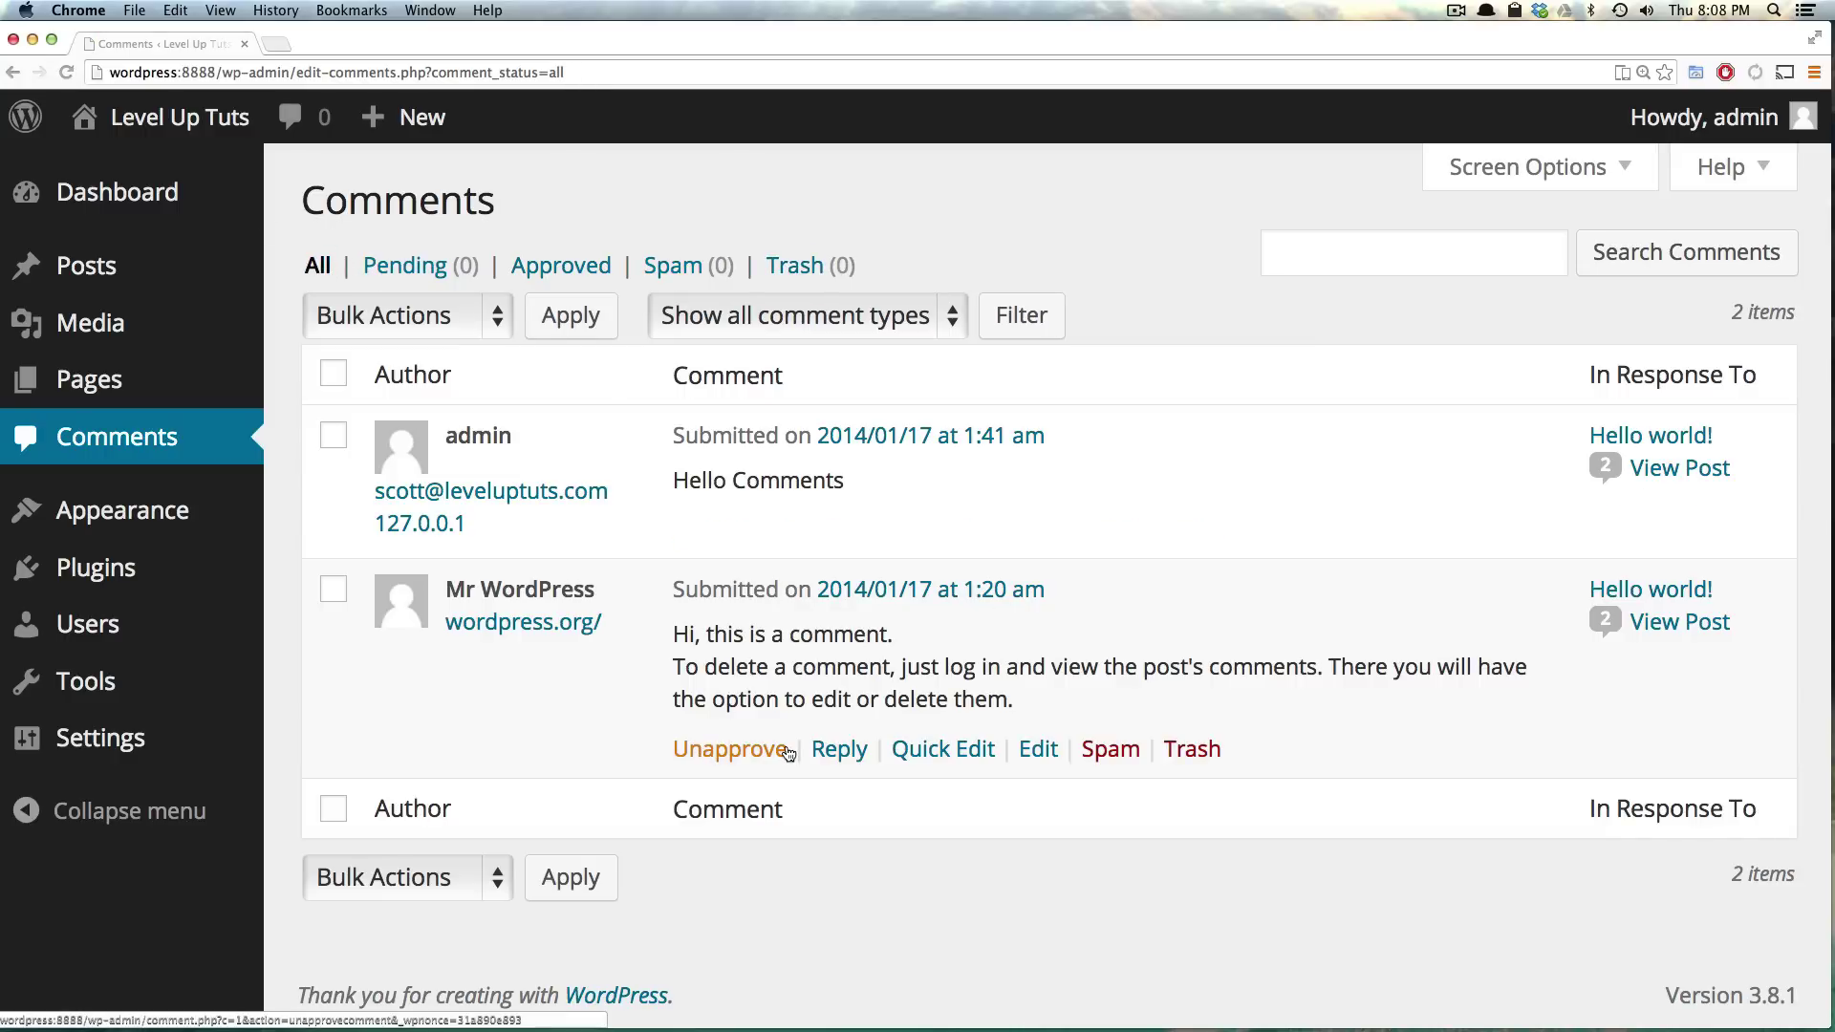
Unapprove the Hello Comments comment, filter to Pending, then approve it again
mouse_move(752, 543)
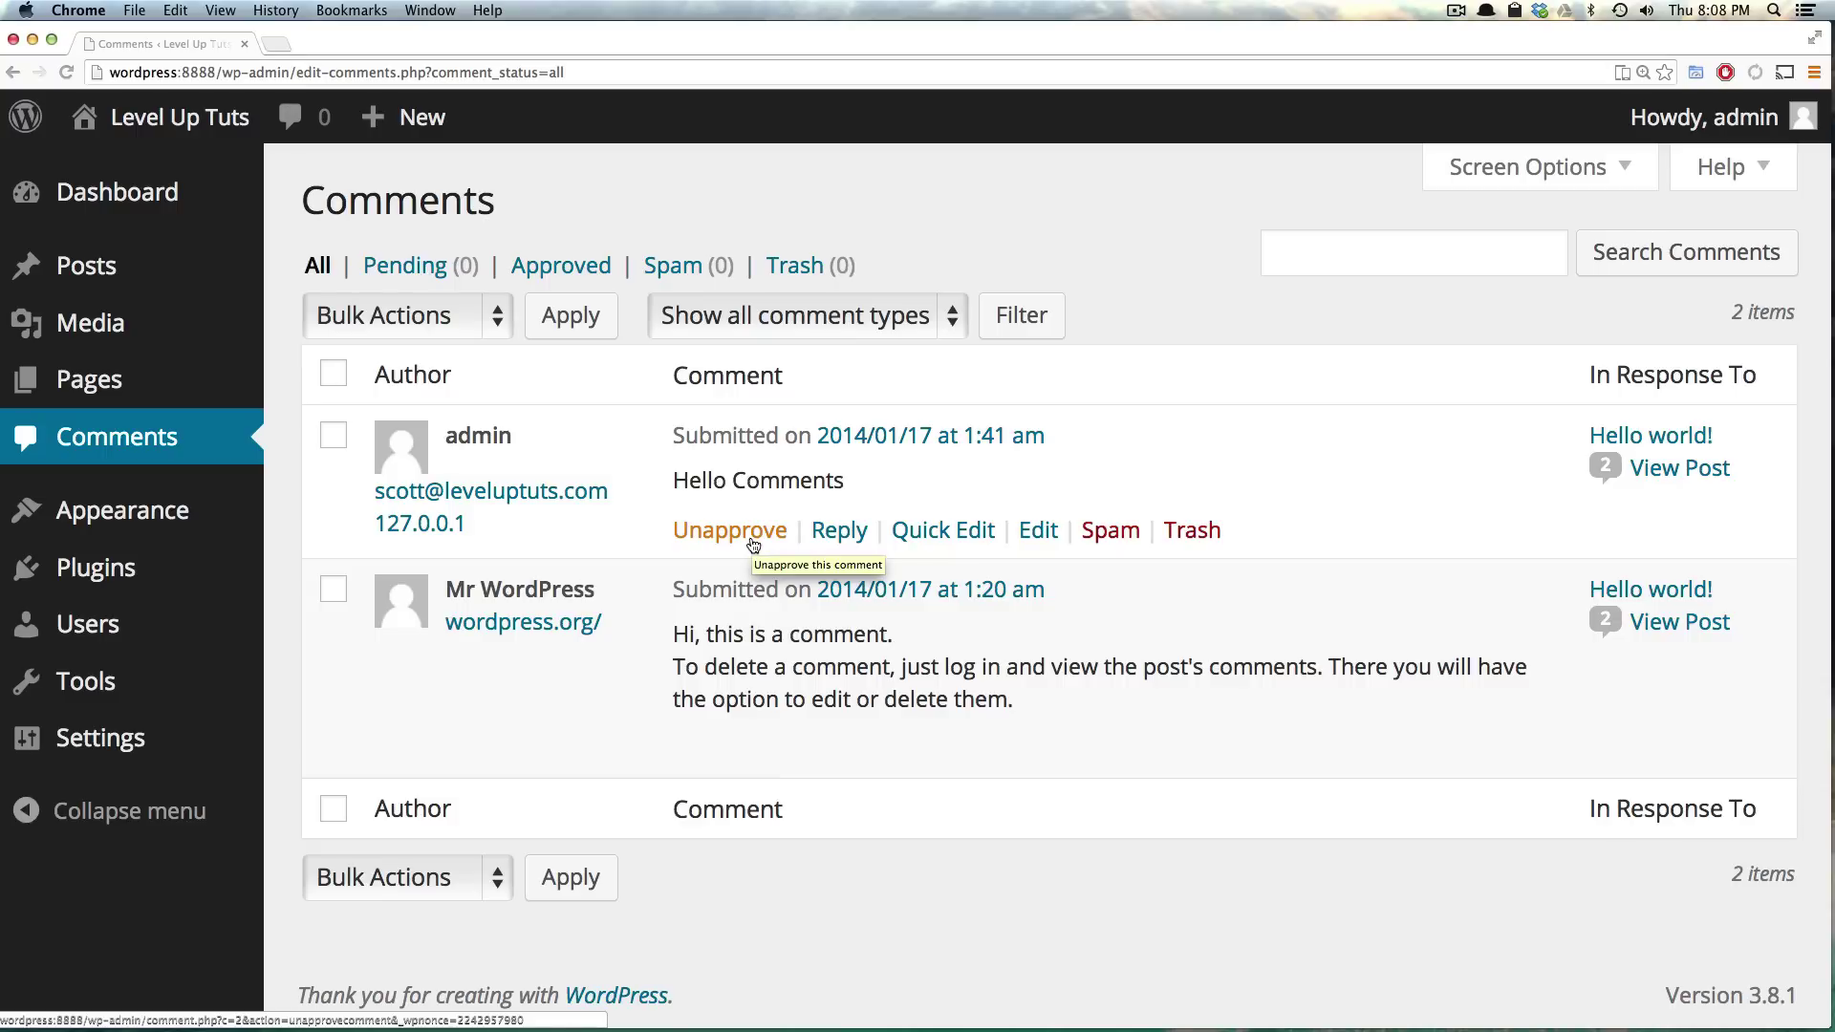
click(747, 543)
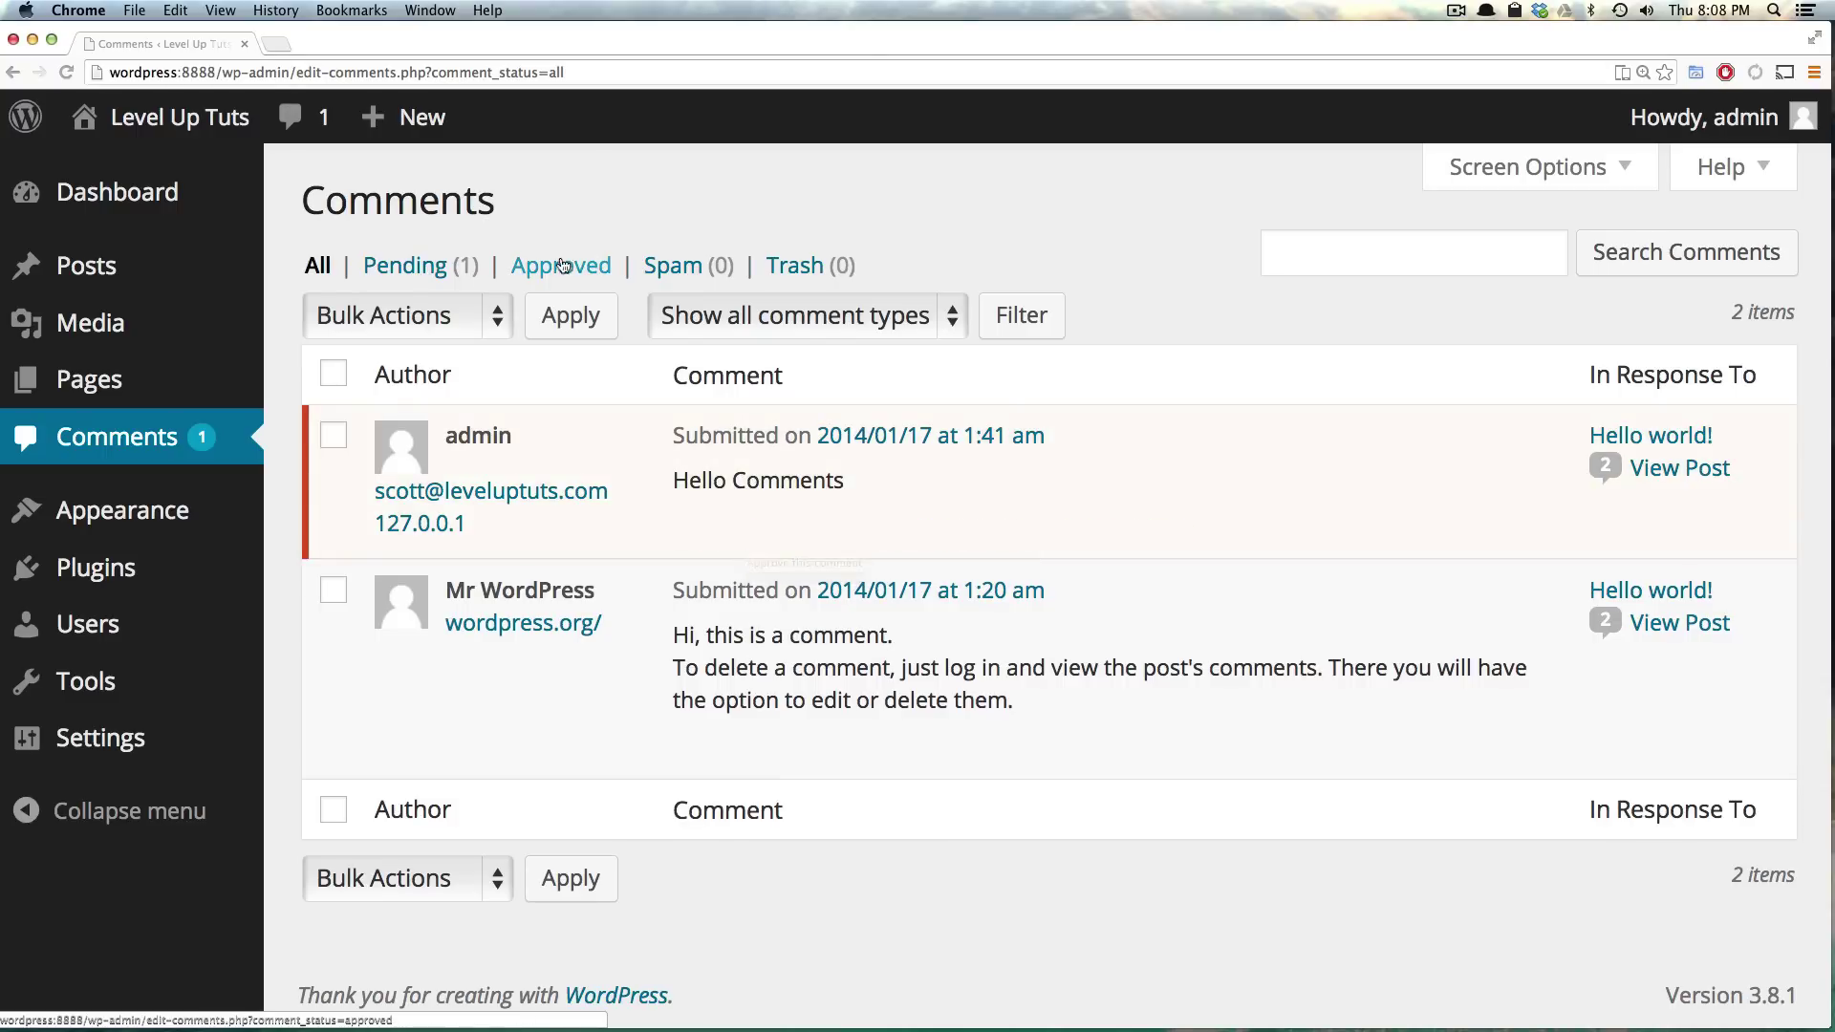
click(462, 267)
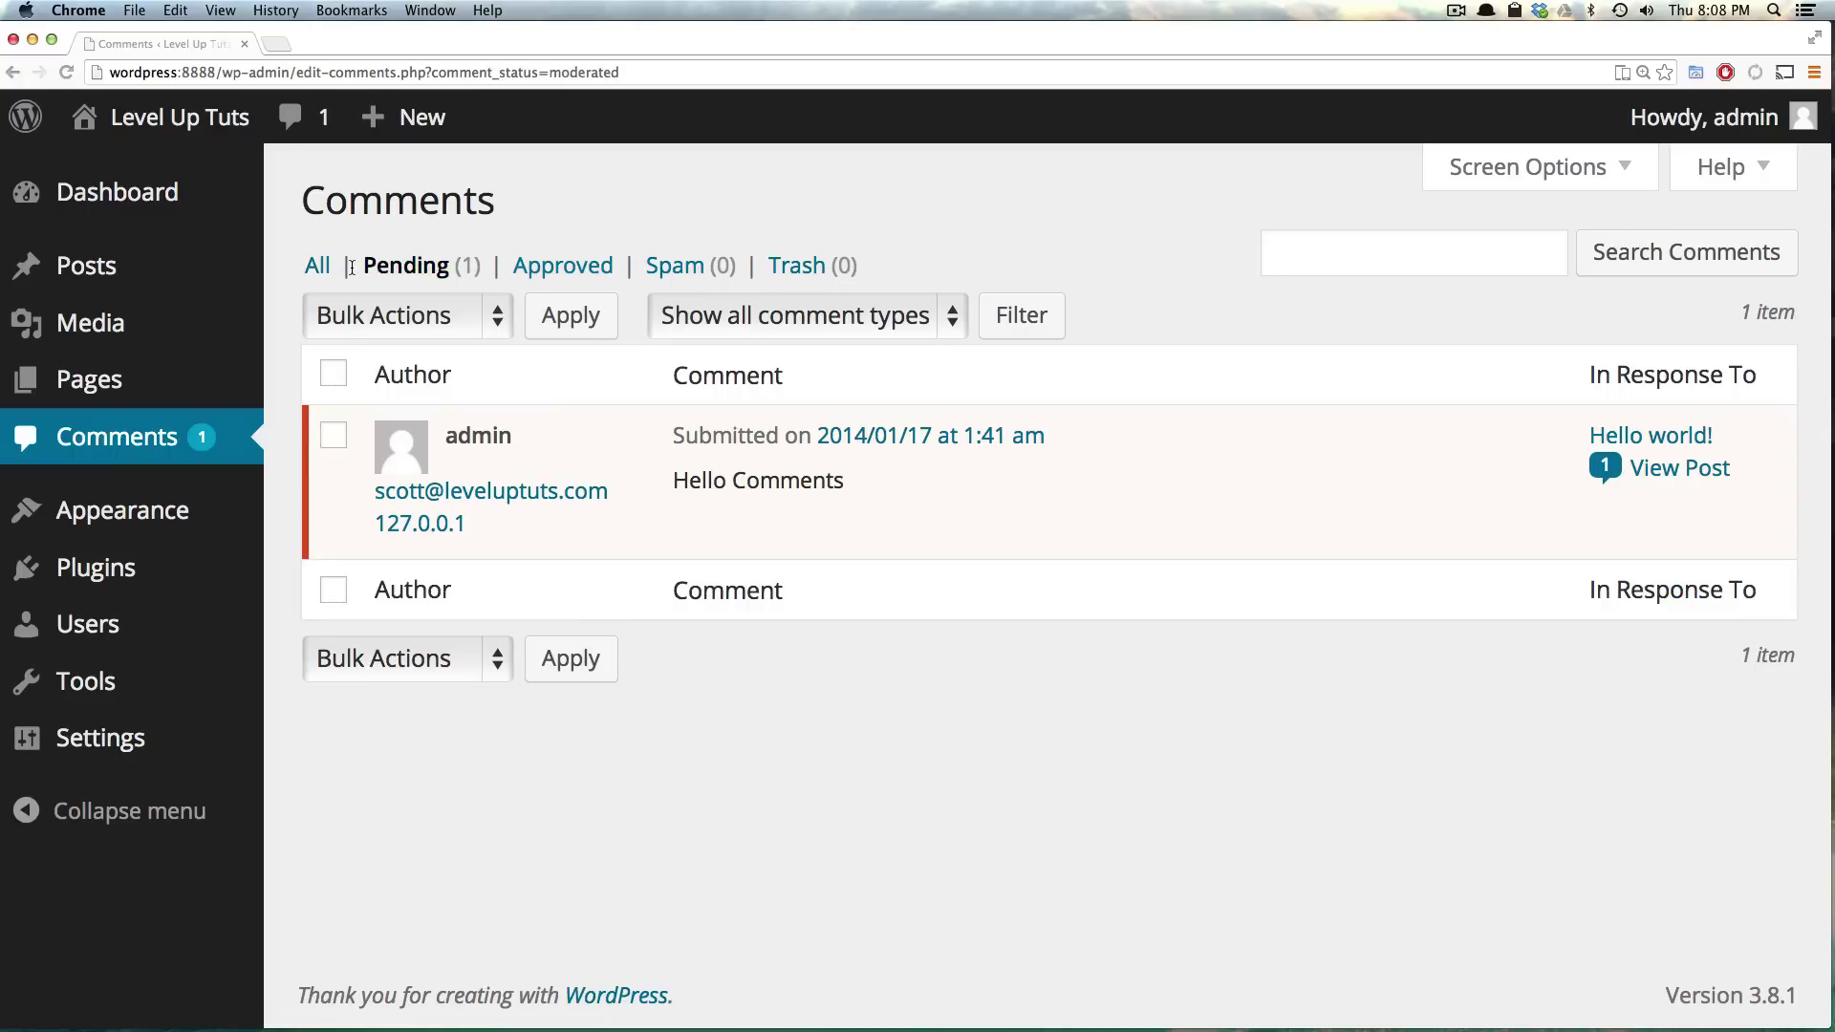
click(700, 542)
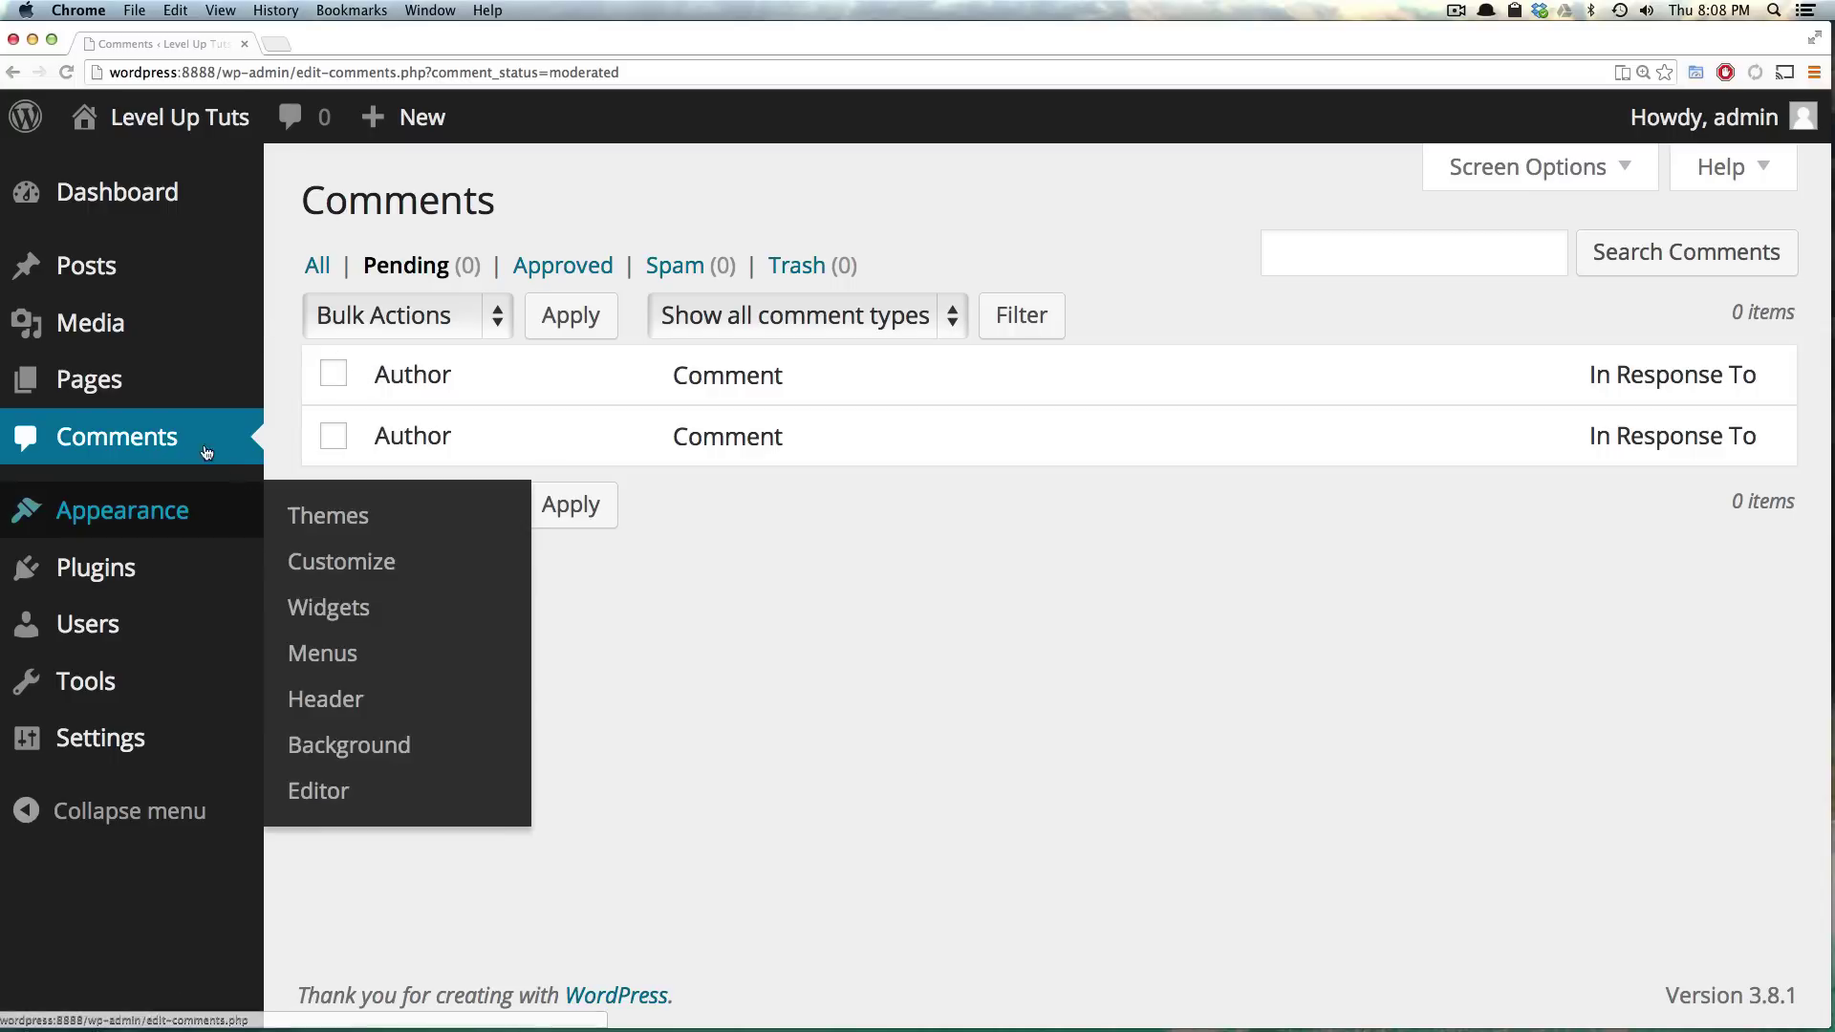
mouse_move(236, 546)
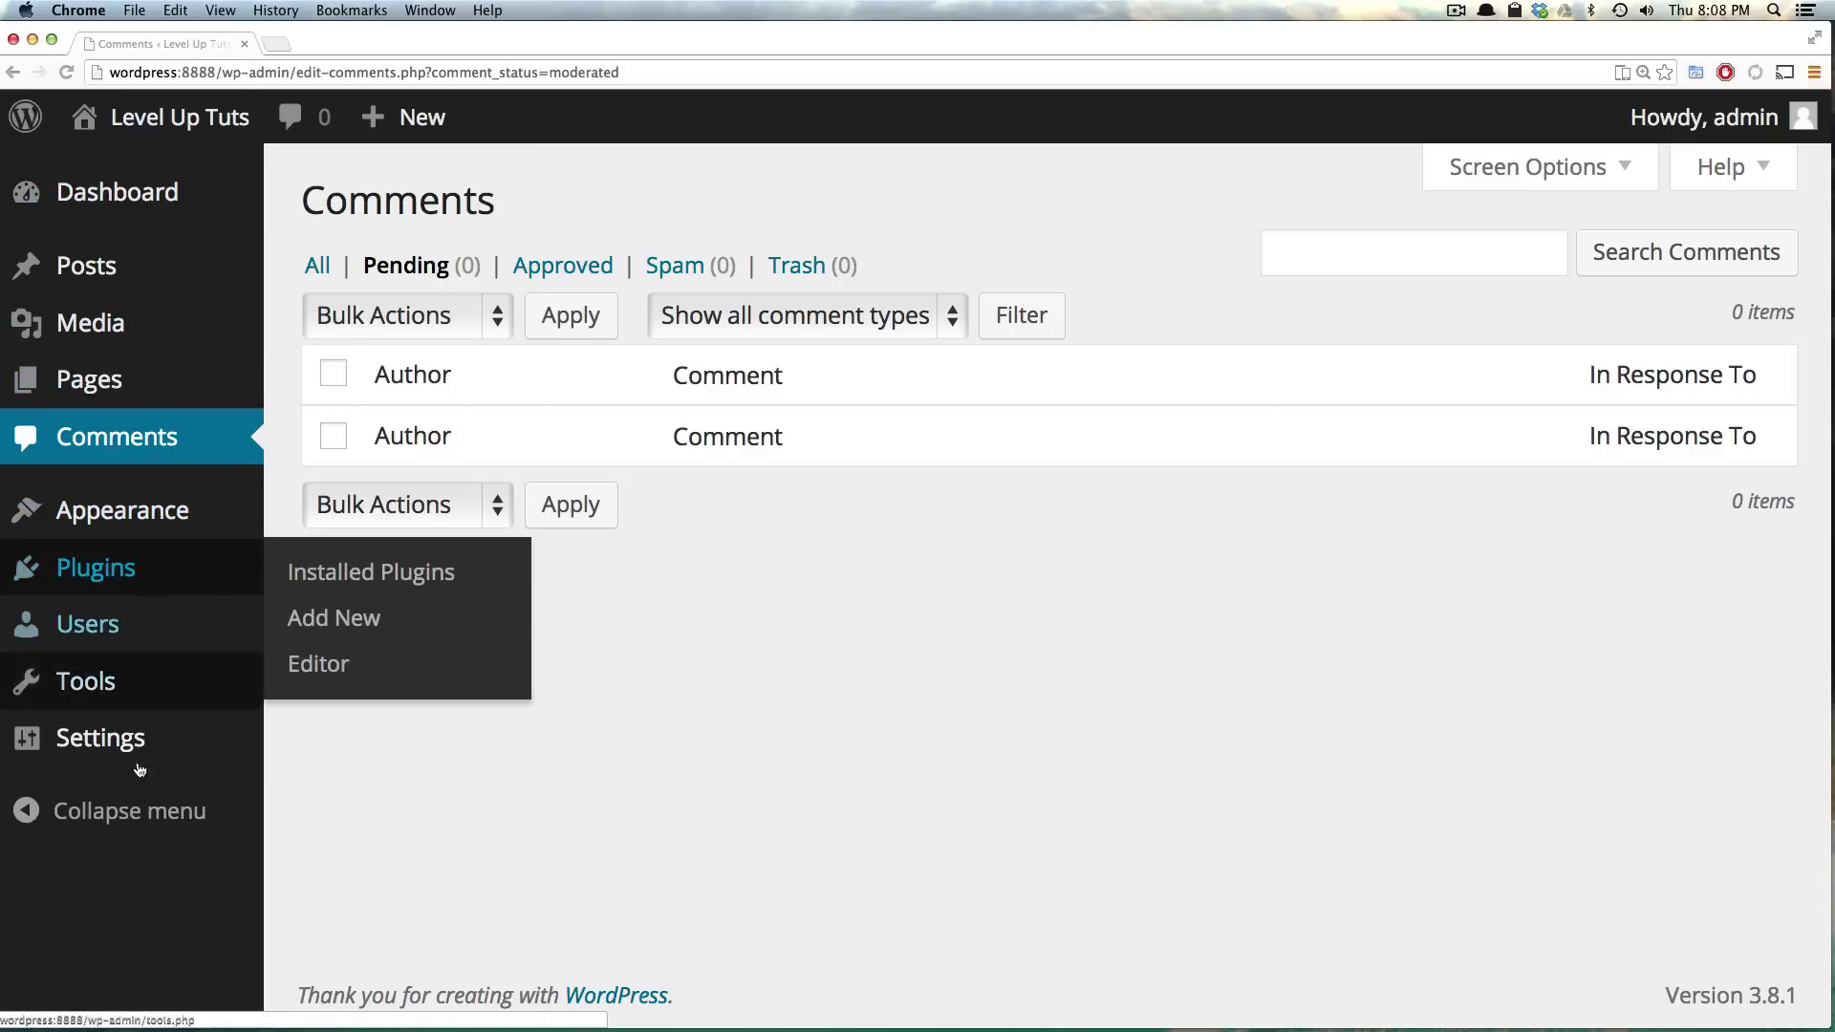
mouse_move(138, 574)
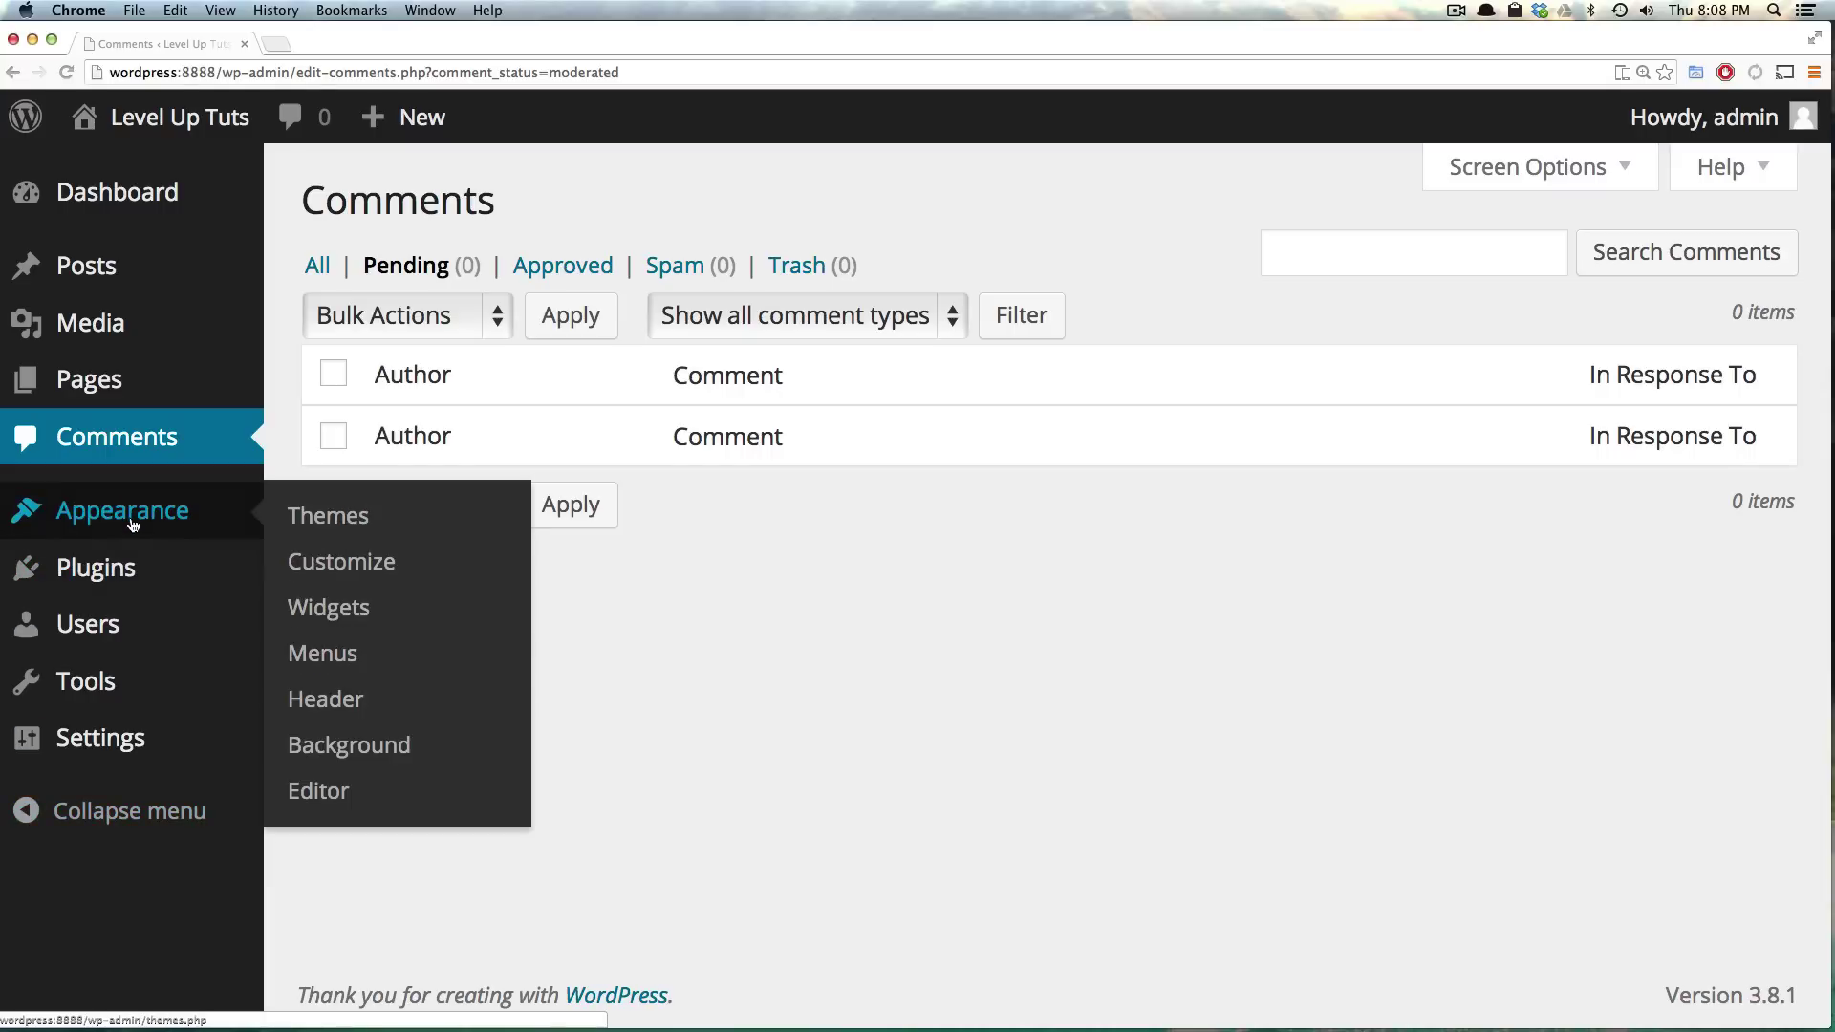
mouse_move(118, 754)
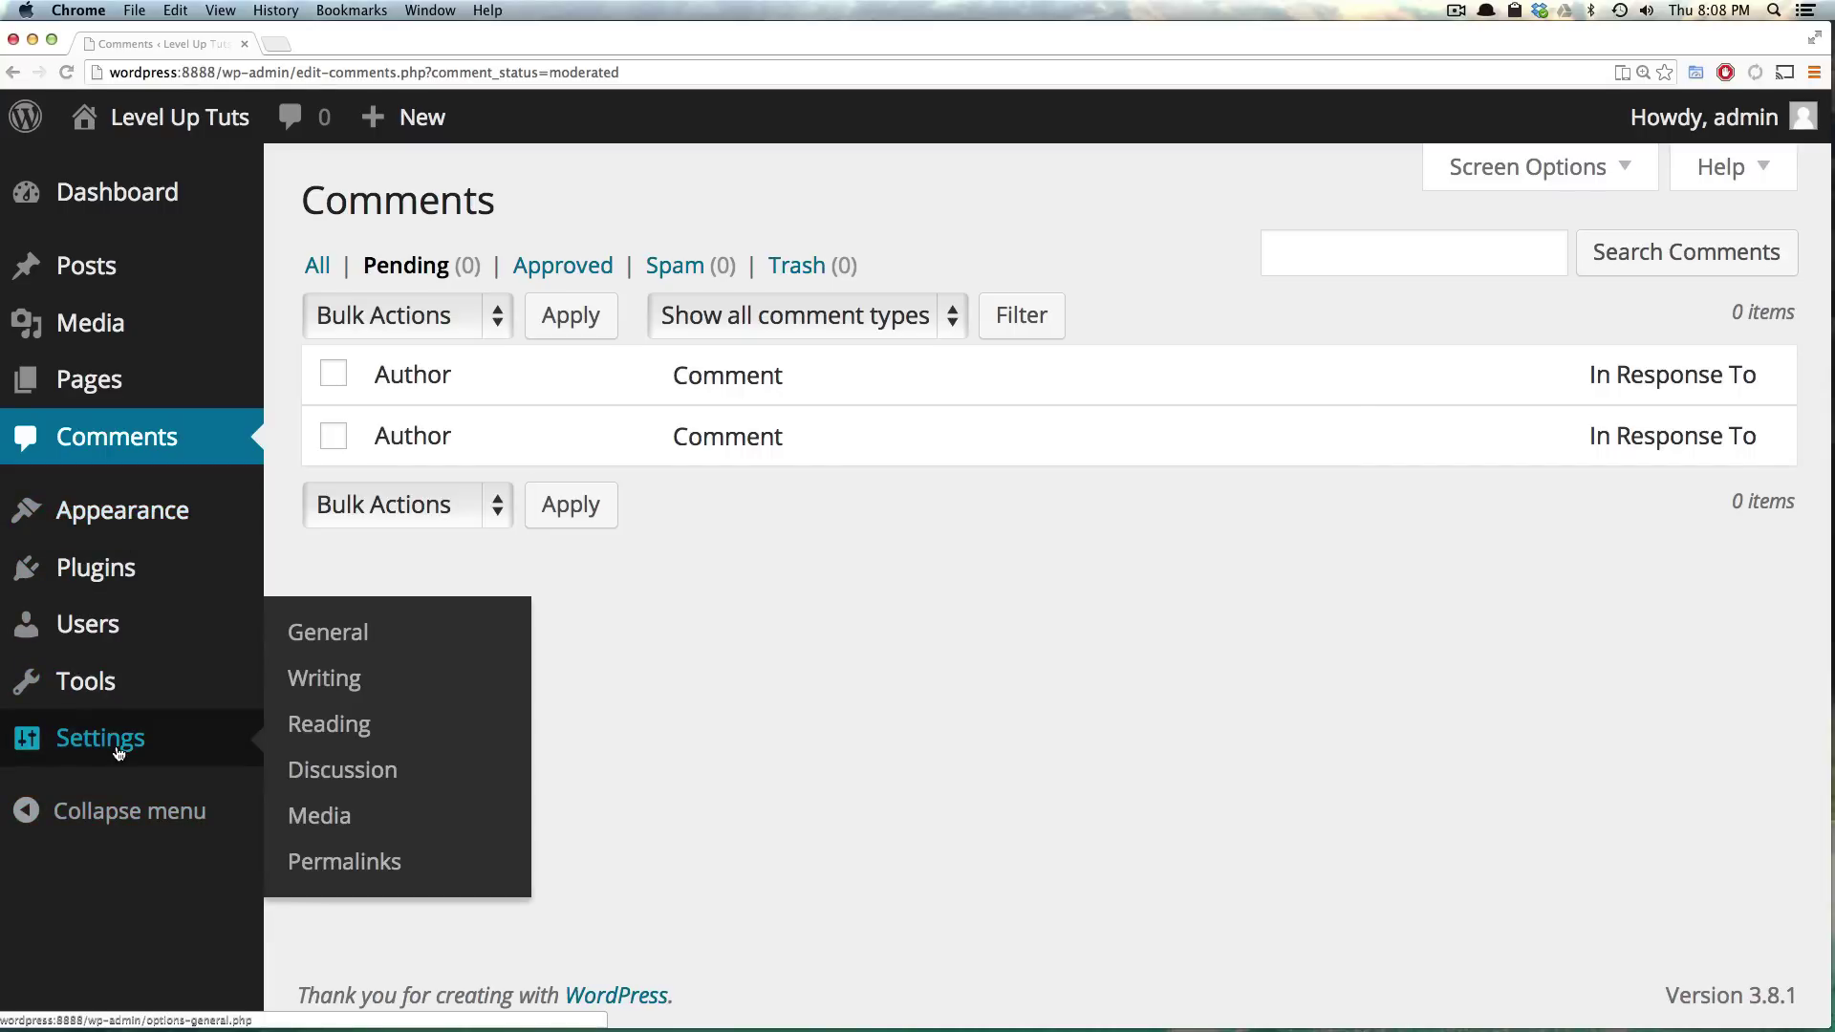
mouse_move(89, 404)
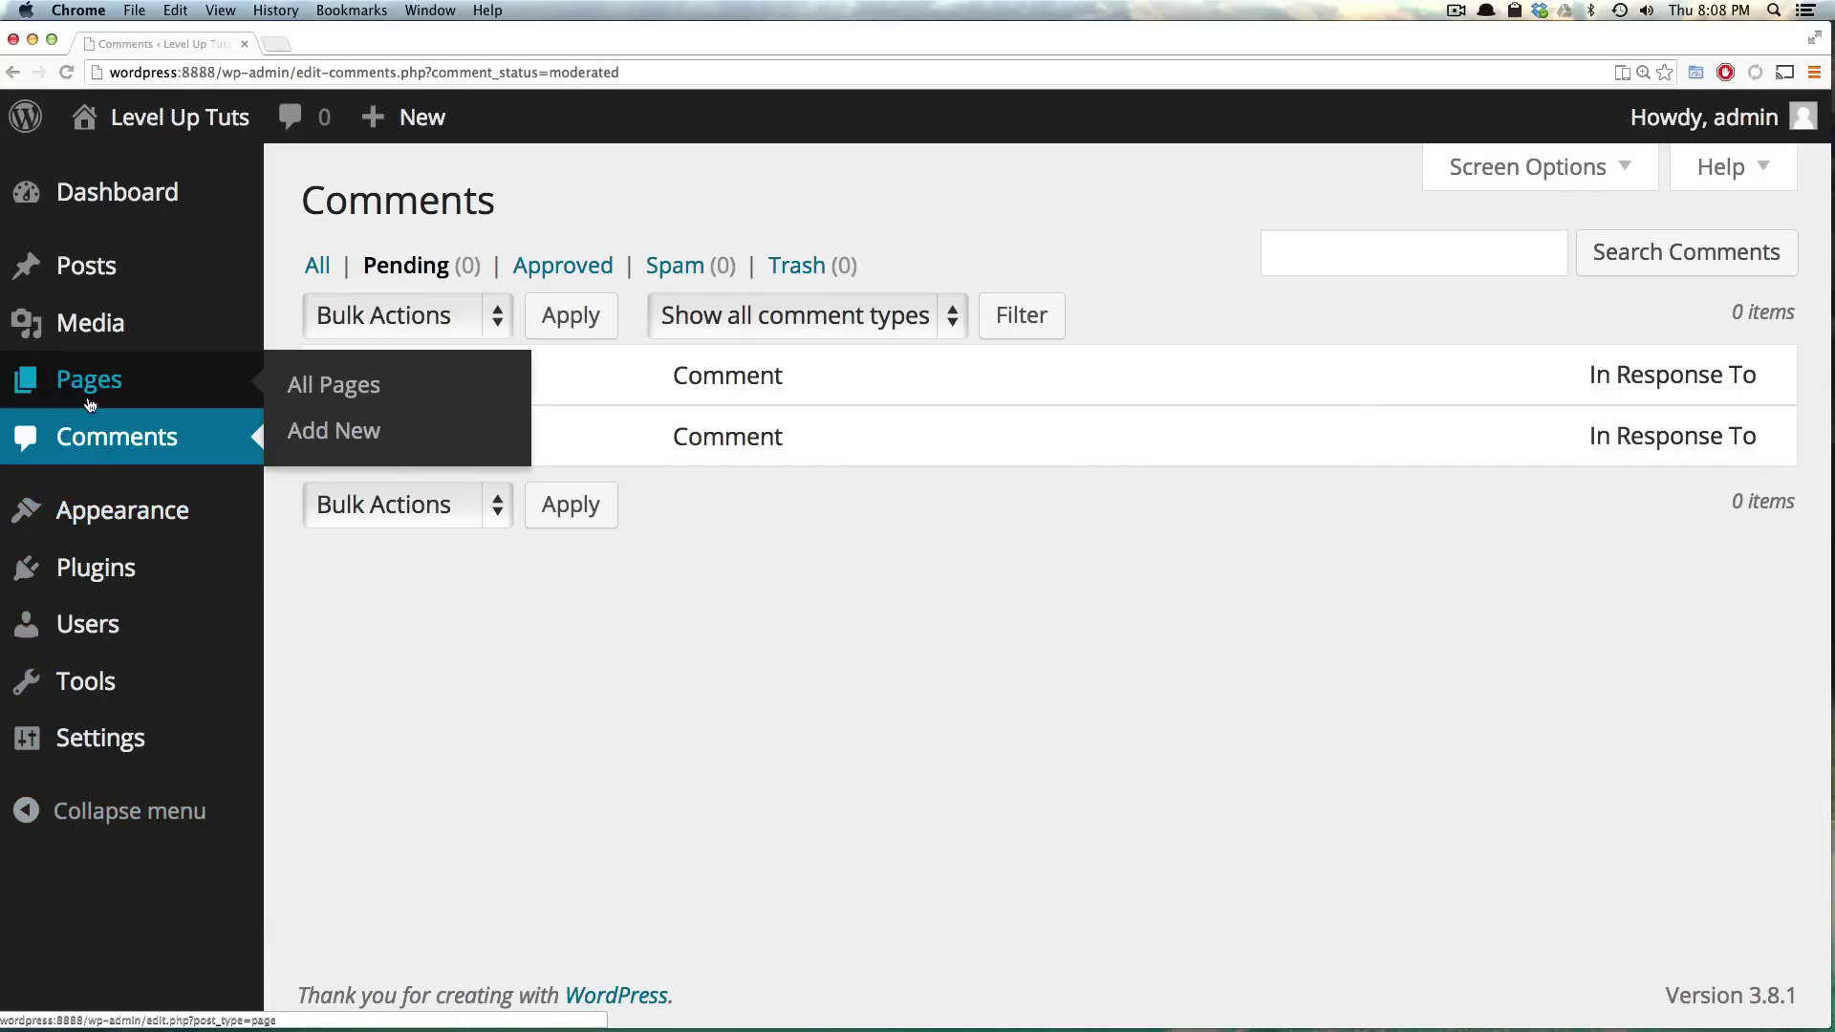